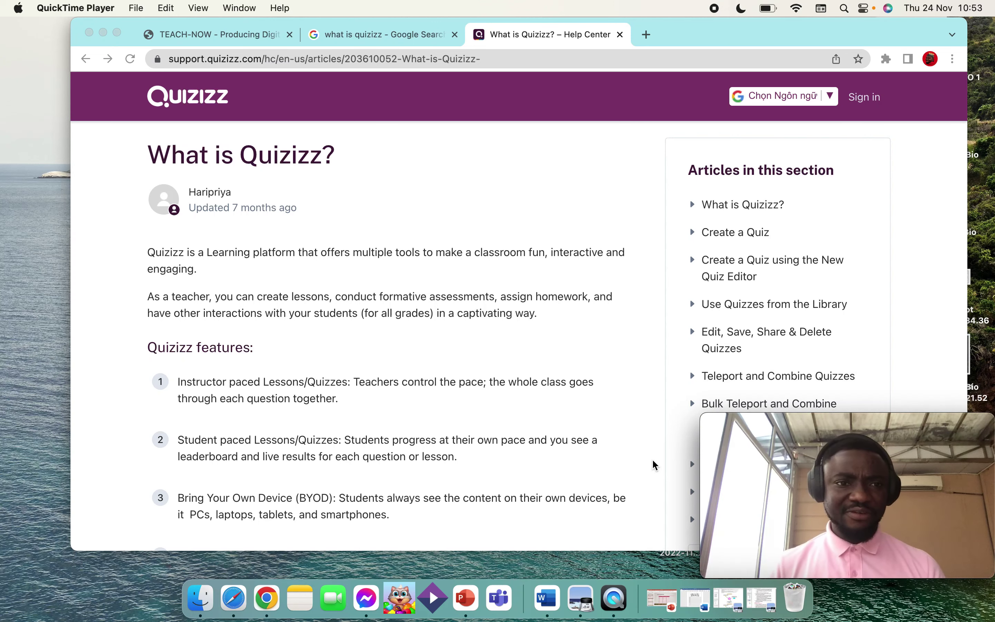
Step: Scroll through the quizizz.com home page in Safari
scroll(515, 413, "down", 2)
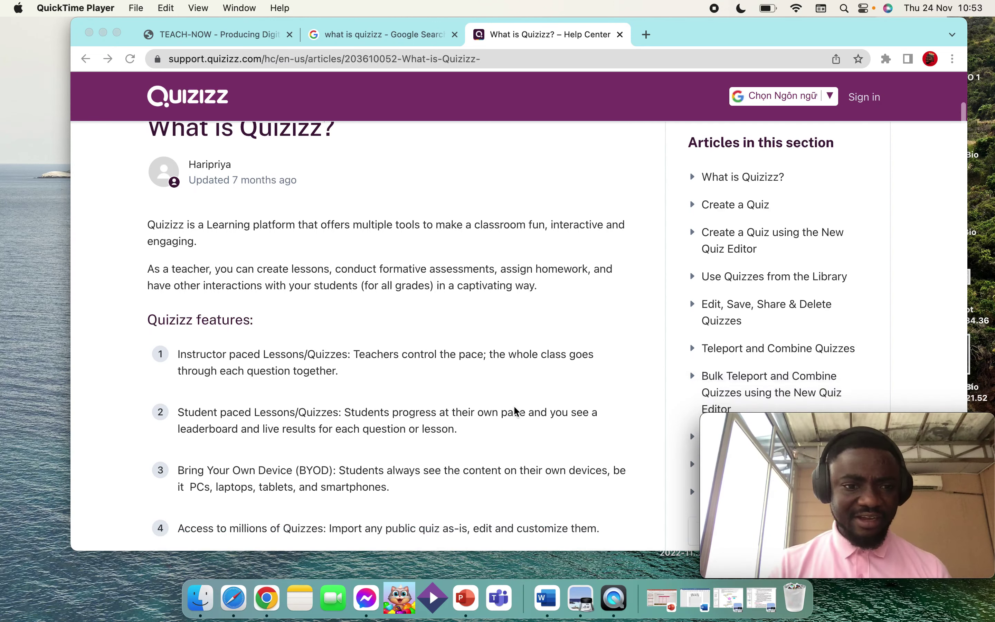
scroll(516, 412, "down", 5)
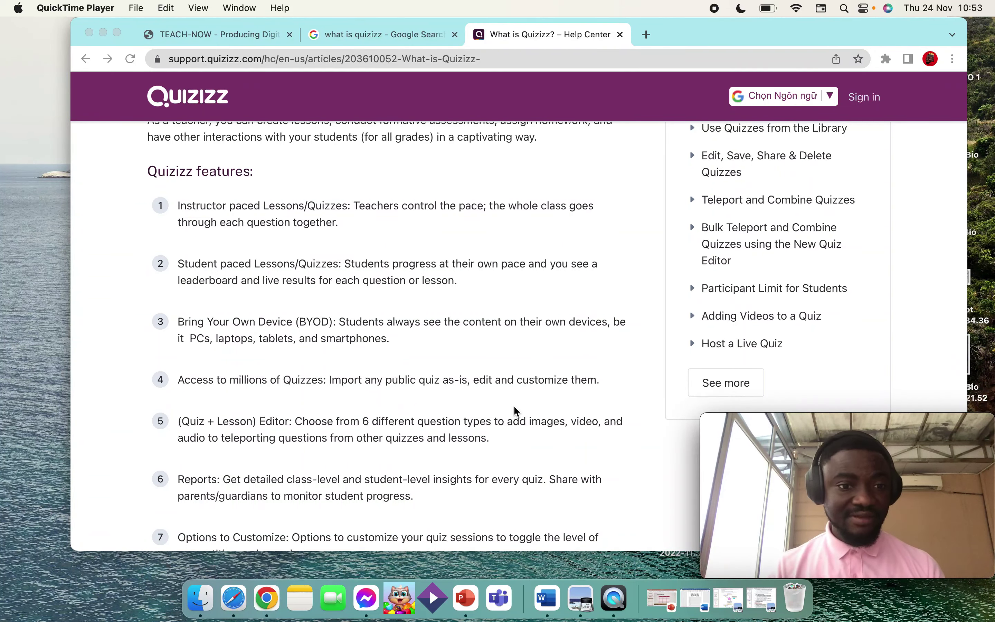
scroll(517, 412, "down", 1)
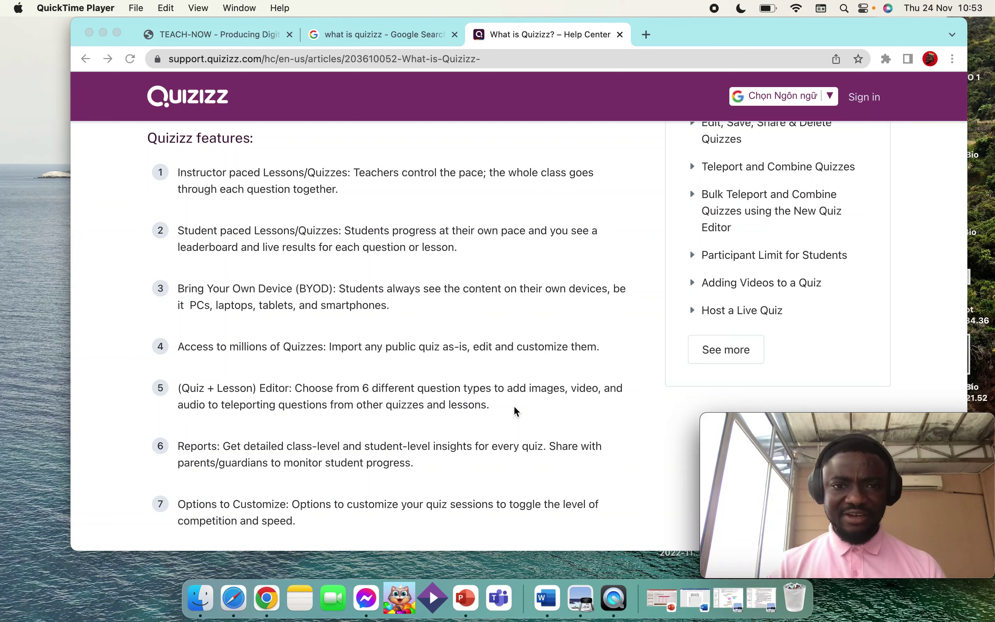
scroll(516, 411, "up", 3)
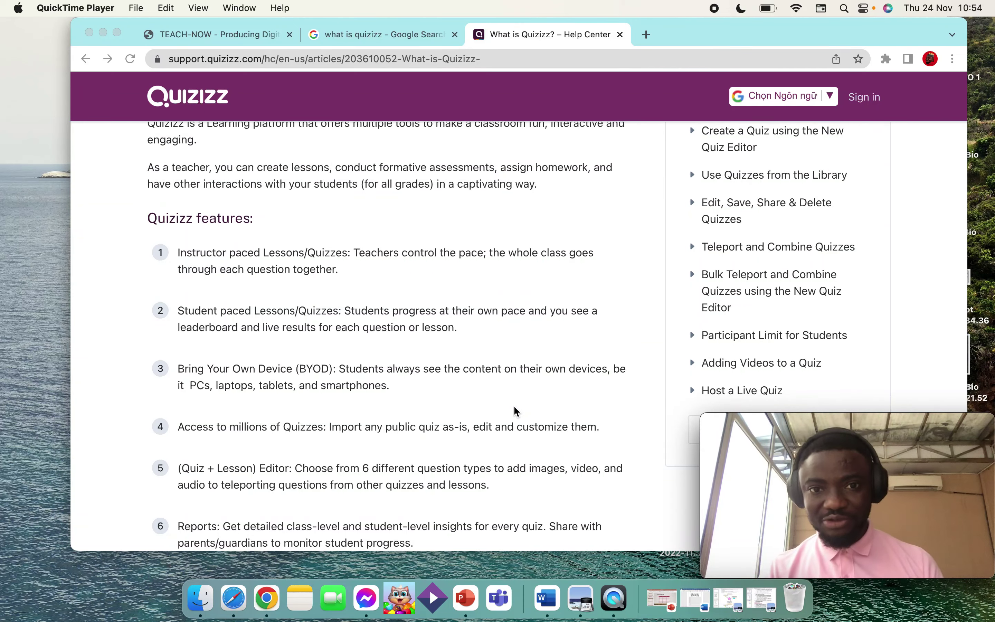
scroll(516, 412, "up", 3)
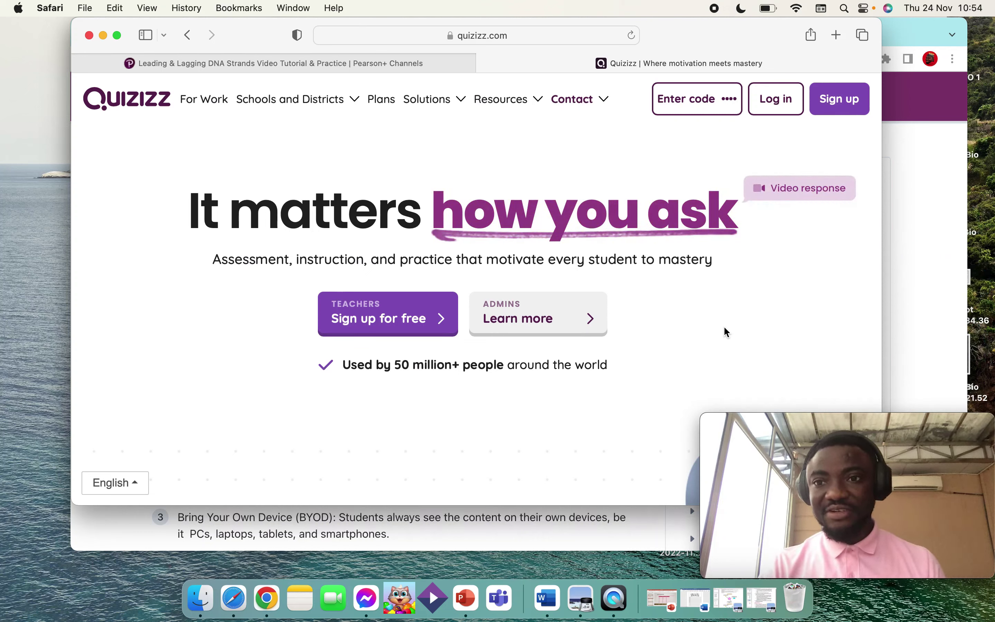
Step: Log in with the teacher account's email and password, then open Reports
left_click(777, 100)
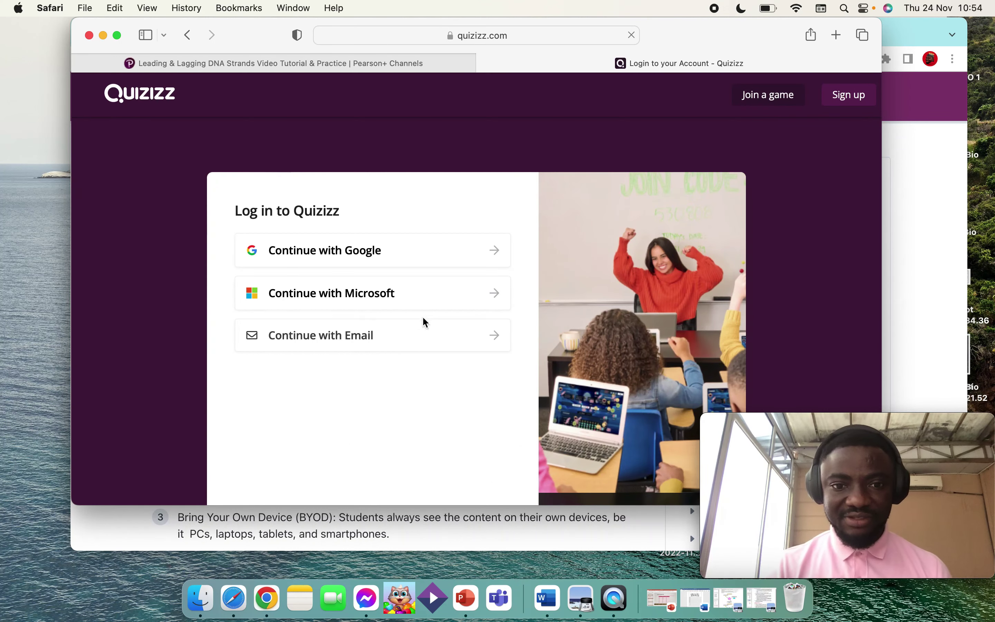
left_click(422, 325)
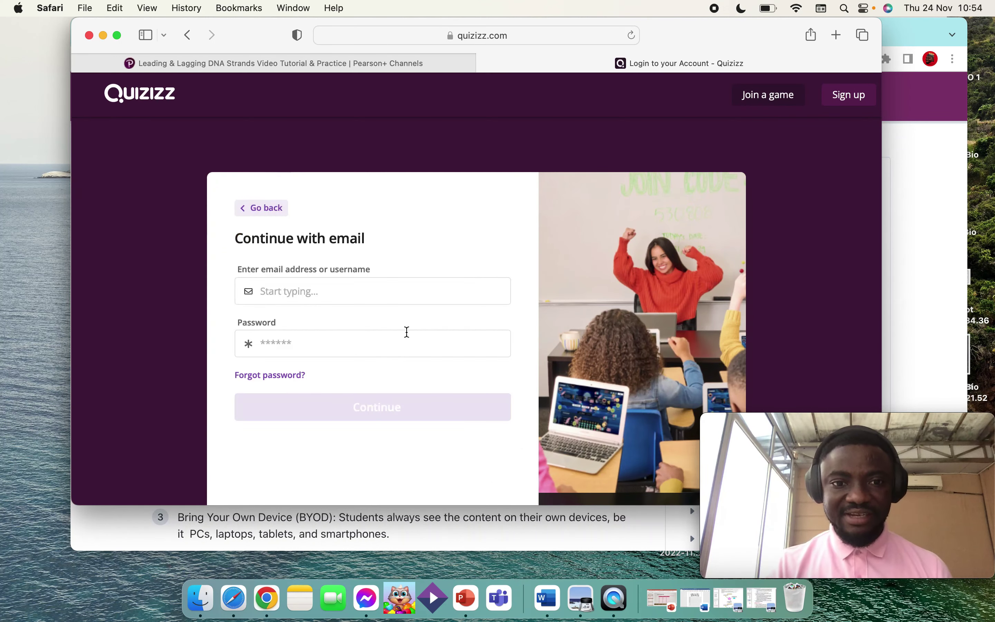
left_click(355, 288)
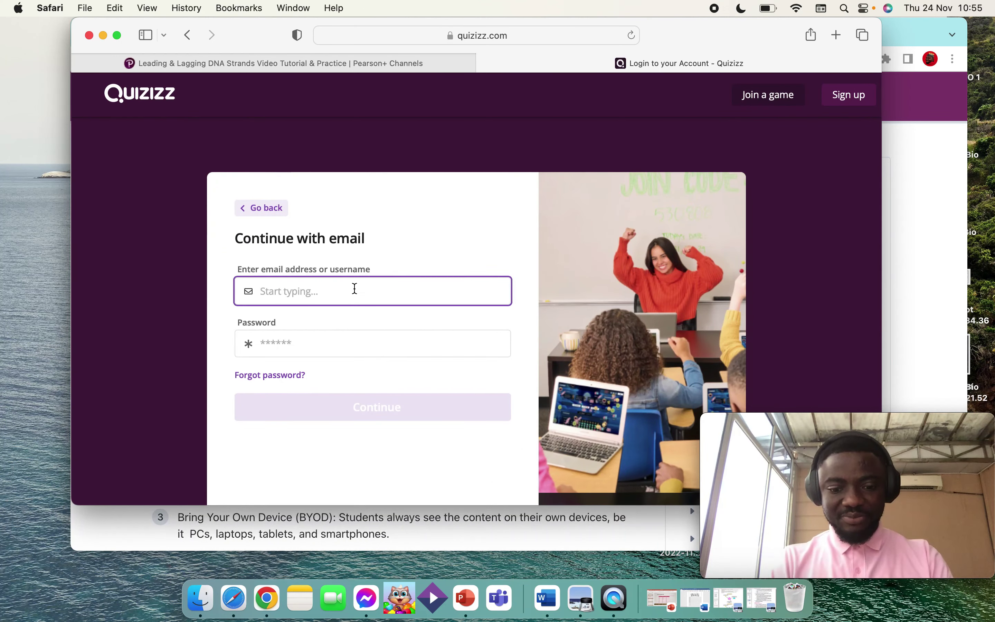
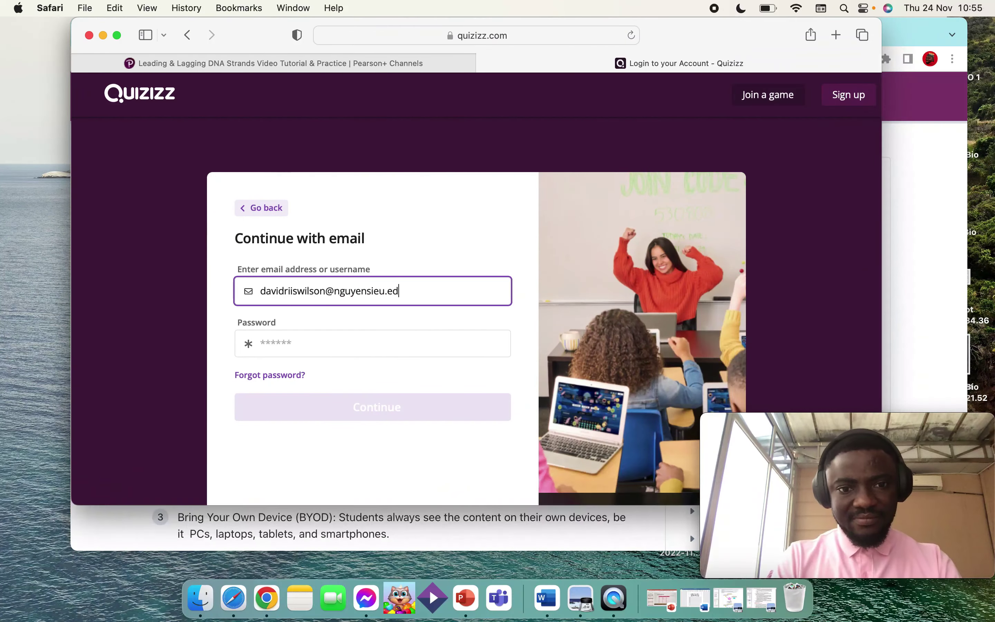
key("Tab")
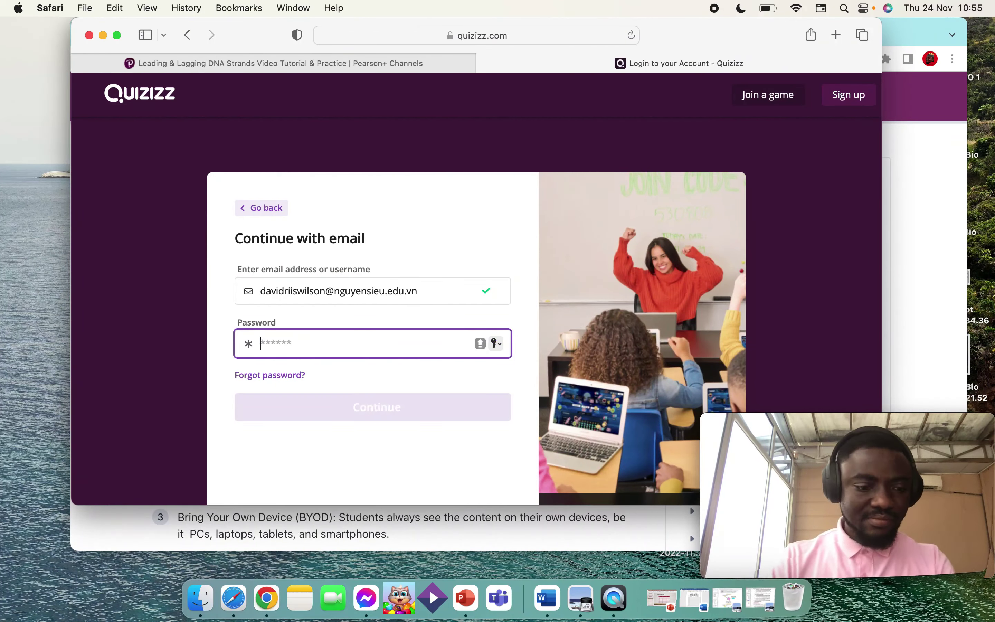
type("********")
left_click(298, 407)
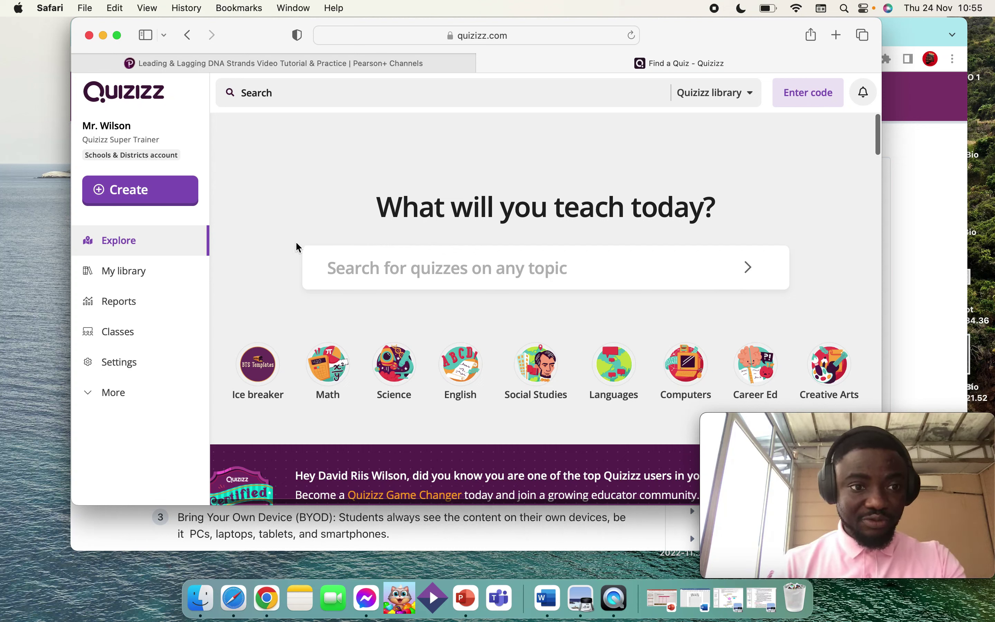
left_click(132, 307)
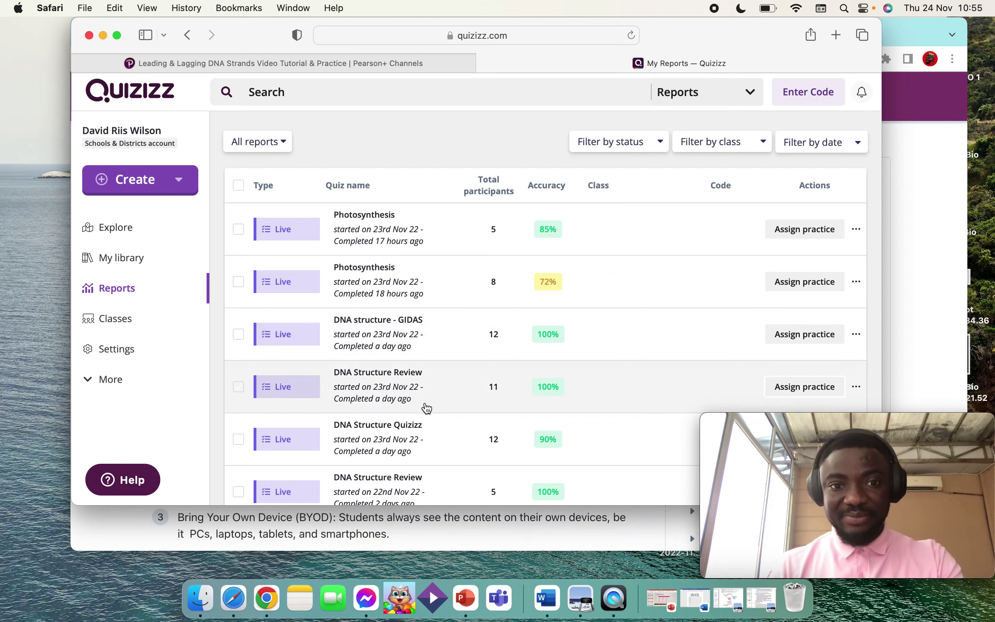
Step: Review the past live quiz reports, including Photosynthesis, then return to Explore via the logo
scroll(424, 405, "down", 3)
scroll(426, 406, "down", 5)
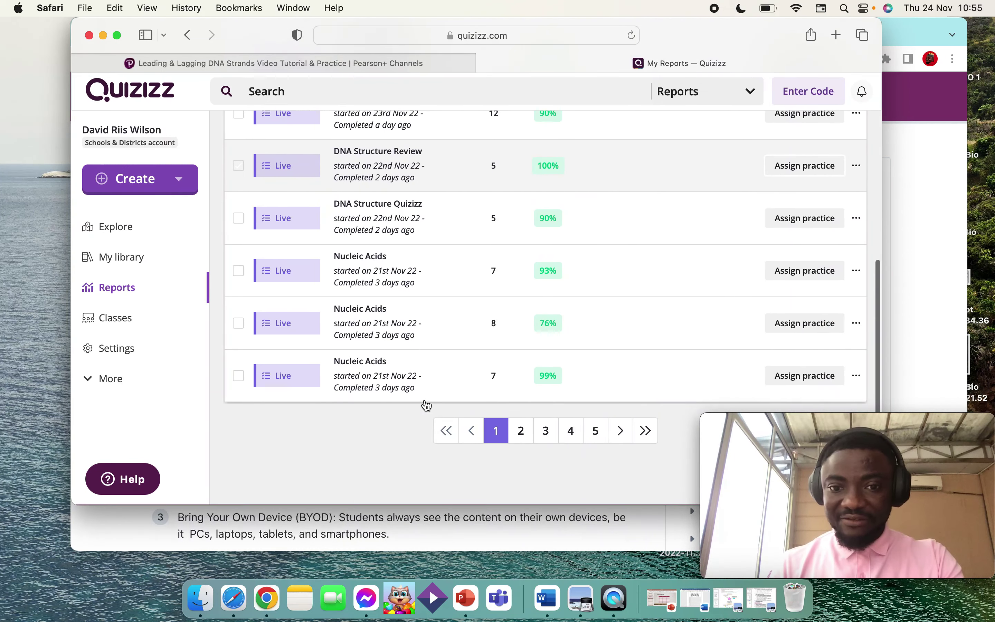
scroll(470, 337, "up", 5)
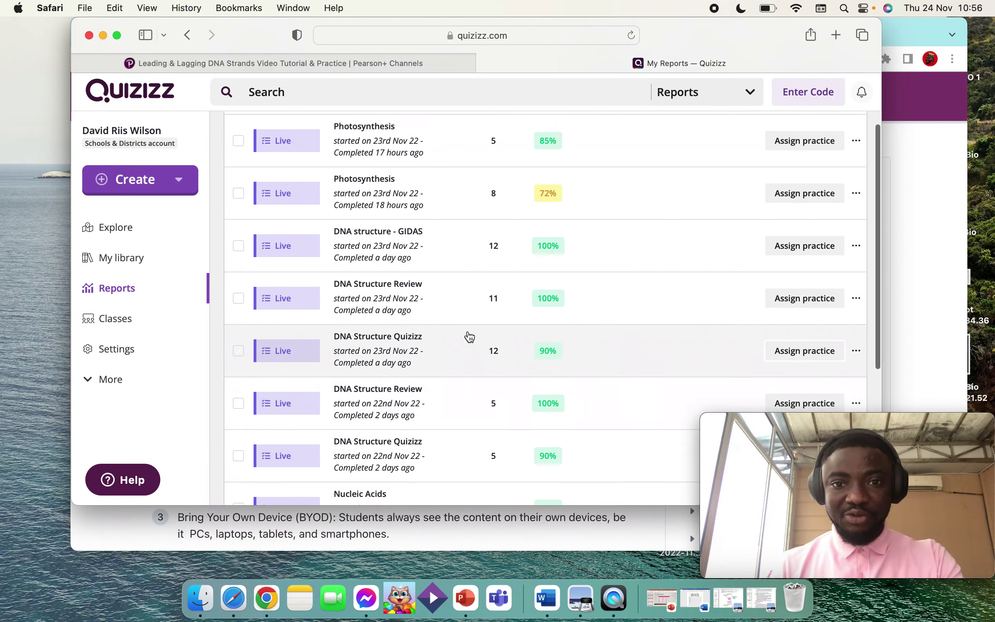
scroll(469, 336, "down", 5)
scroll(478, 343, "up", 5)
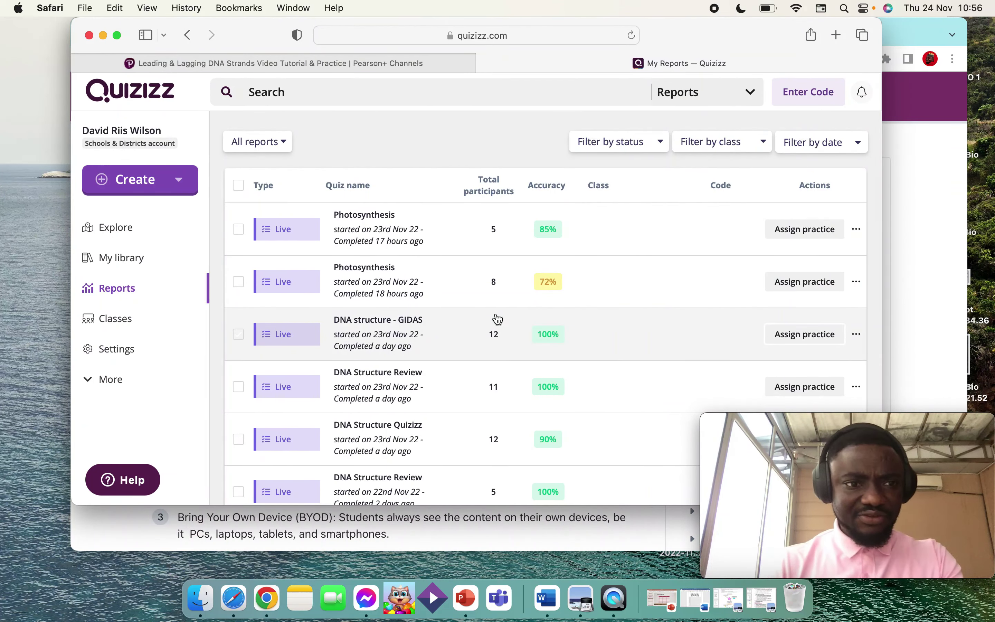
left_click(144, 108)
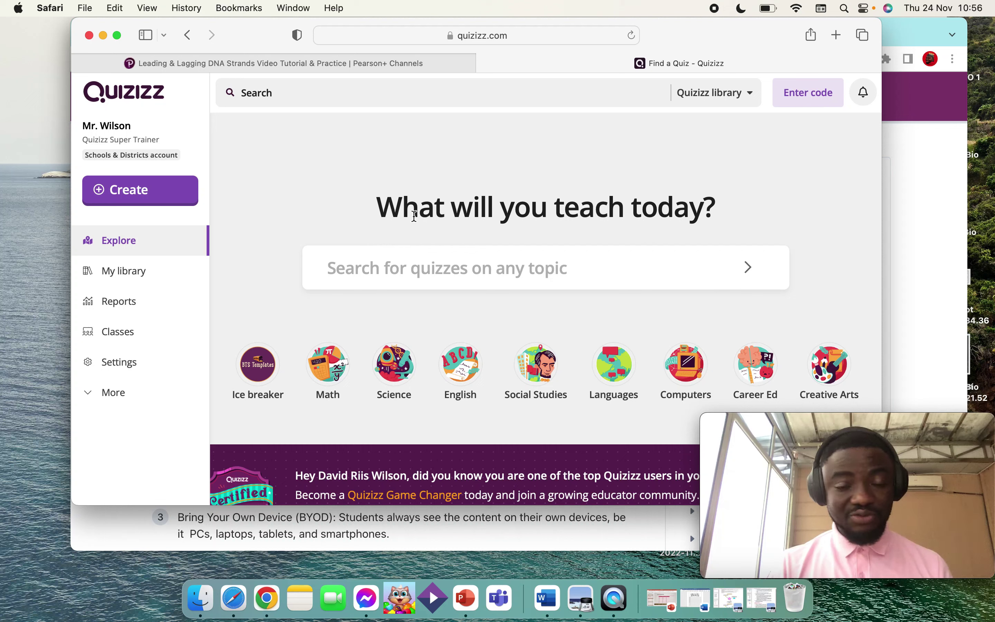
Step: Search the quiz library for 'photosynthesis'
left_click(474, 274)
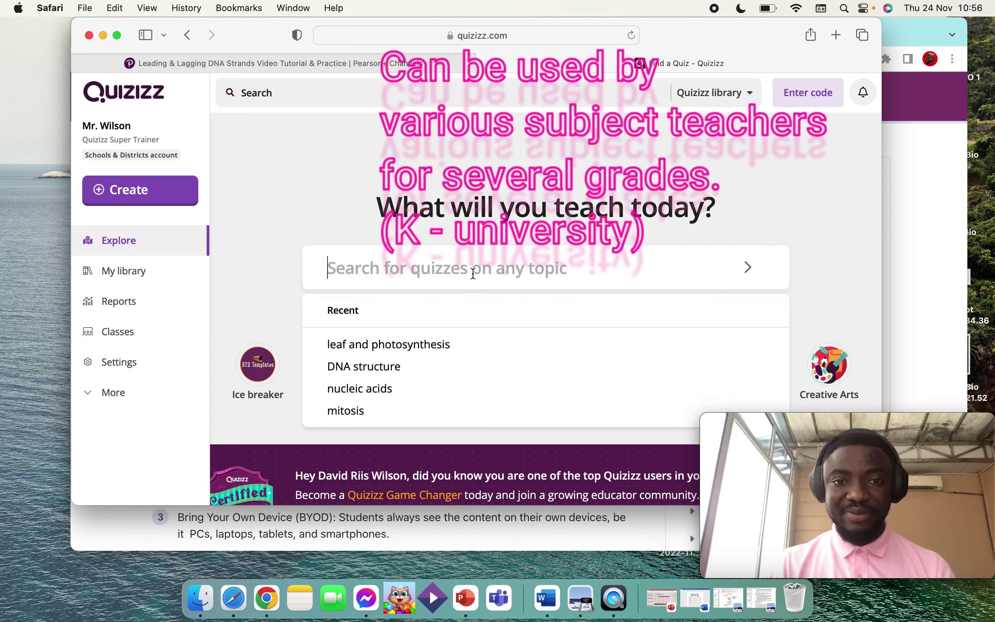
type("photo")
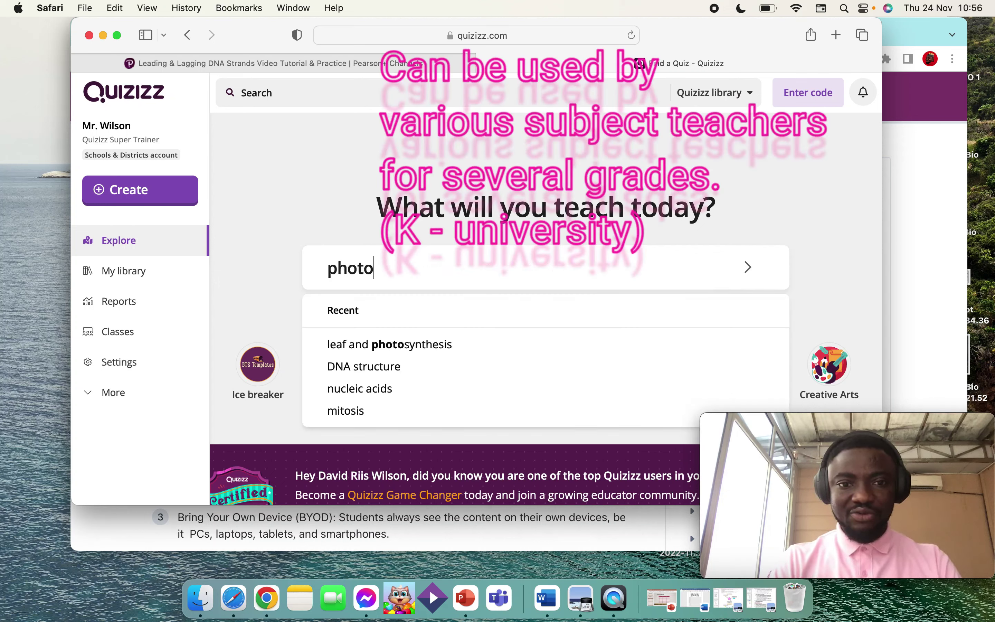
type("synthesis")
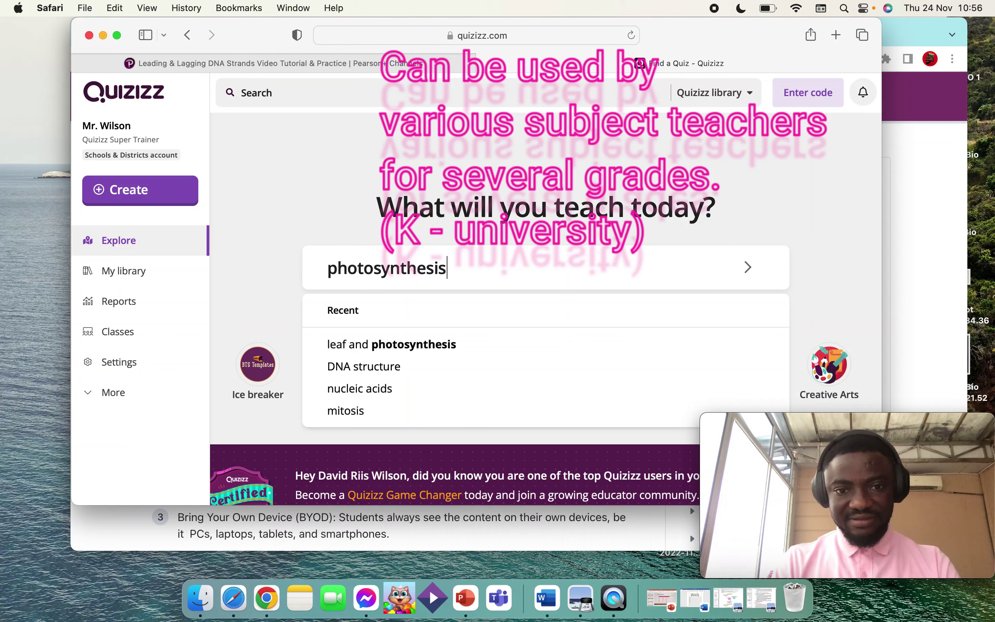
key("Return")
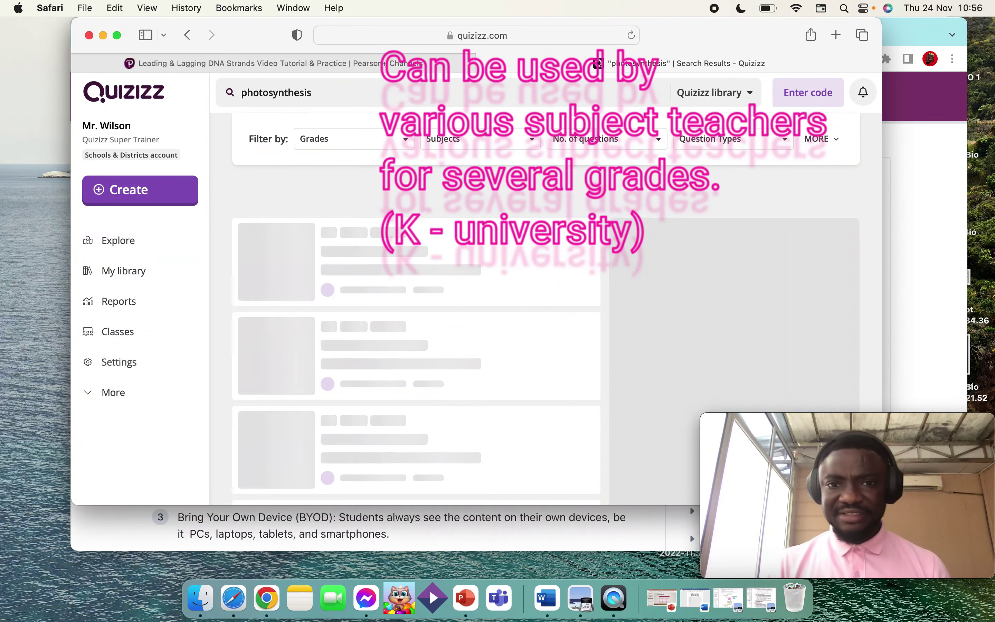
Step: Open the 6th-grade Photosynthesis quiz with 11 questions from the results
scroll(461, 375, "down", 3)
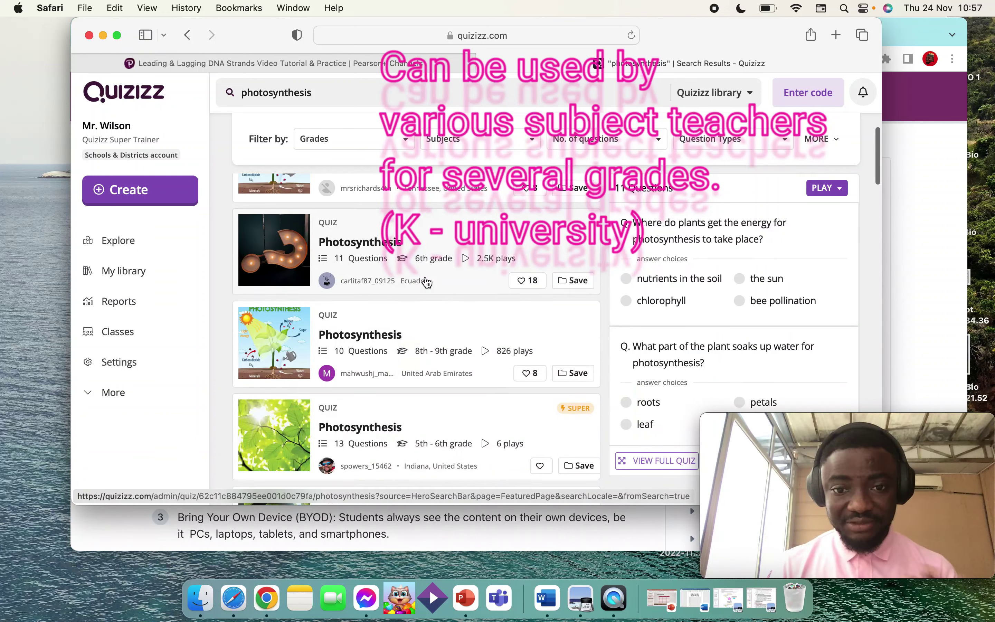
scroll(423, 280, "up", 3)
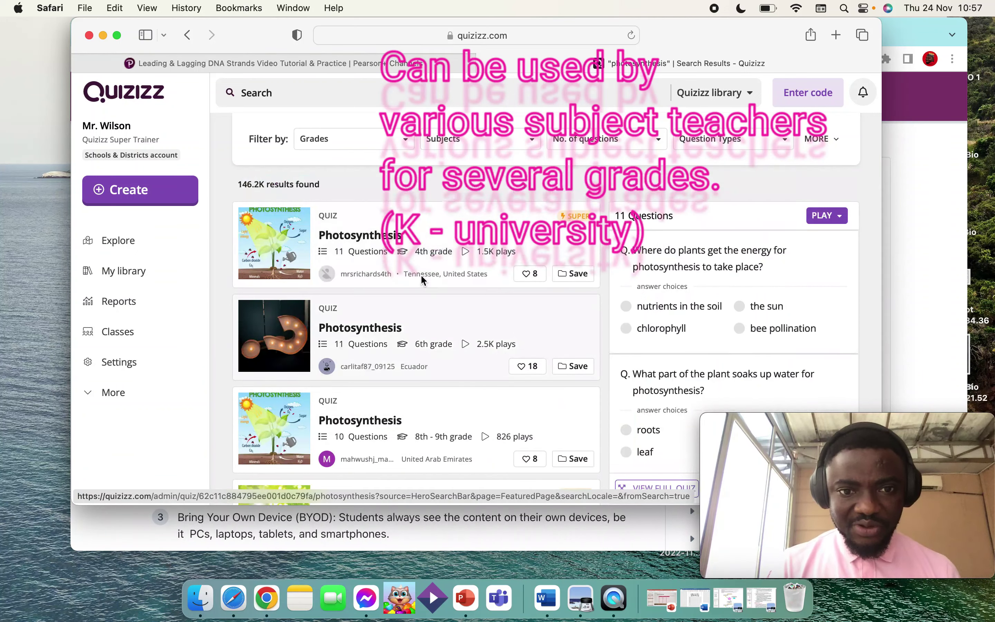
left_click(422, 278)
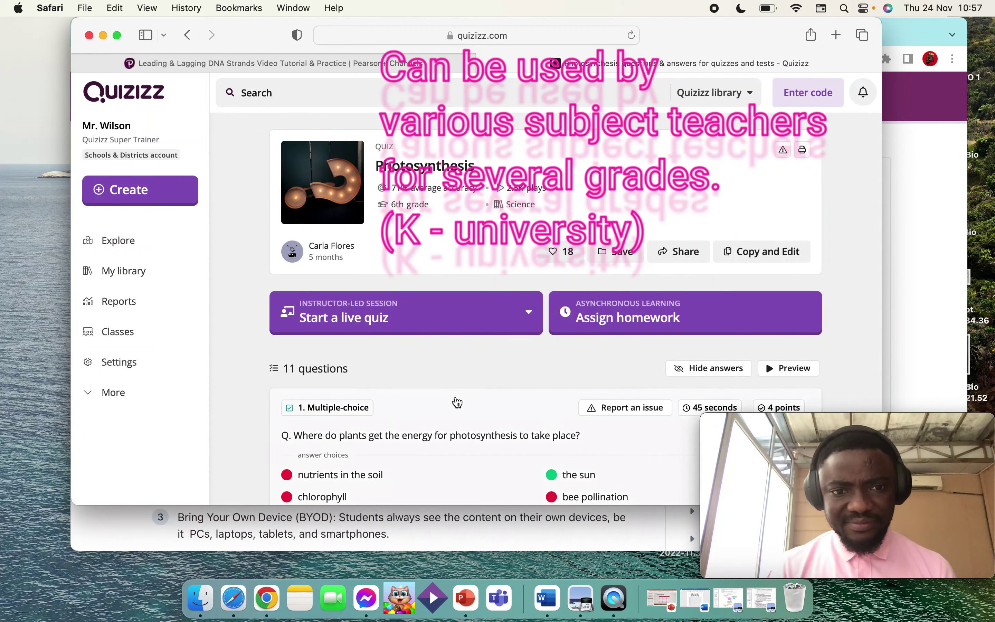
Step: Start the Photosynthesis quiz as a live quiz in Classic mode
scroll(456, 401, "down", 2)
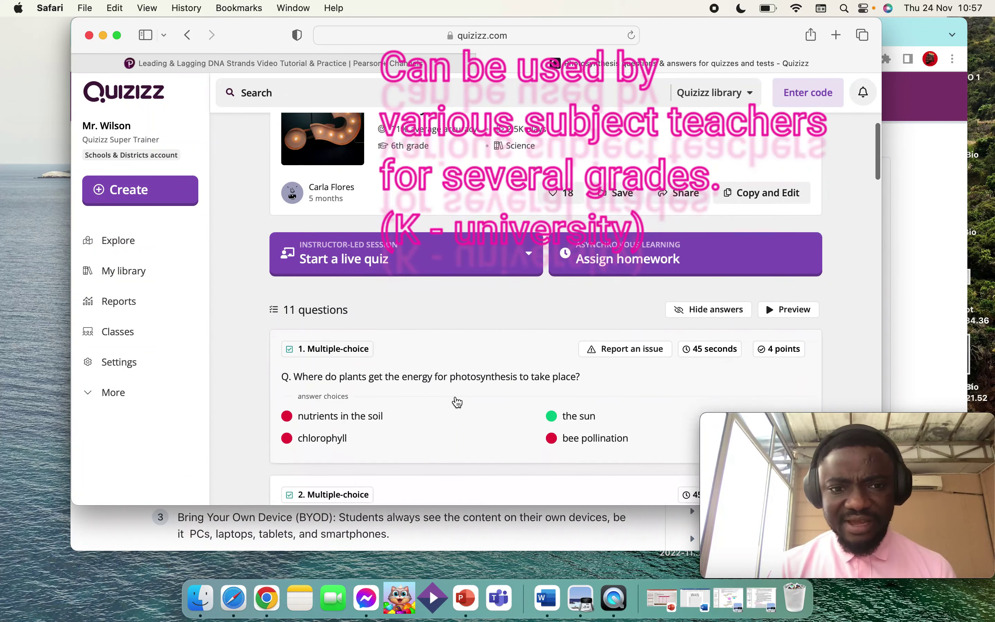
left_click(402, 268)
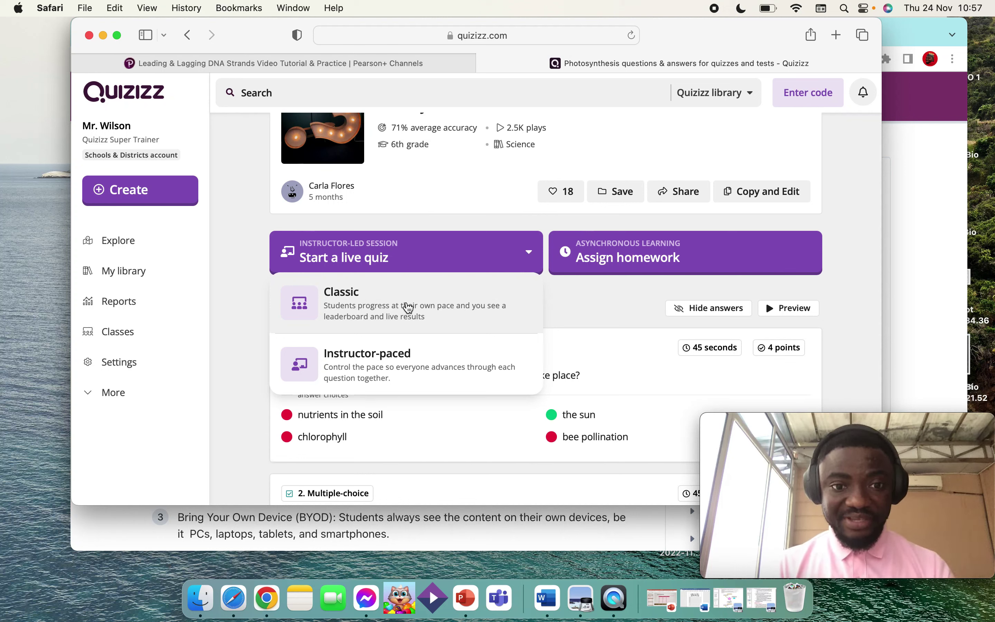
left_click(386, 309)
scroll(551, 363, "down", 10)
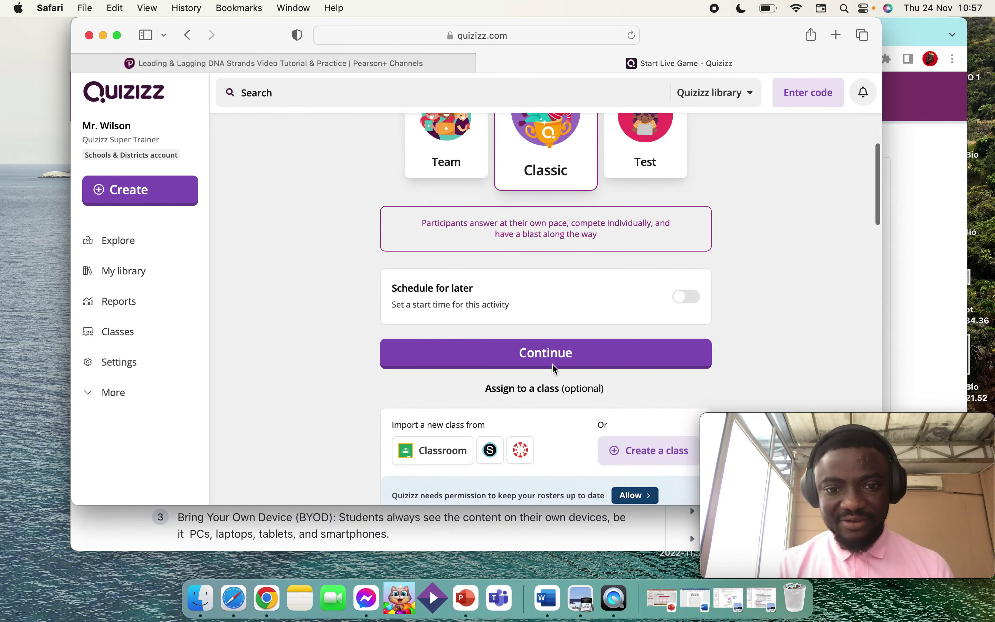
scroll(552, 363, "down", 10)
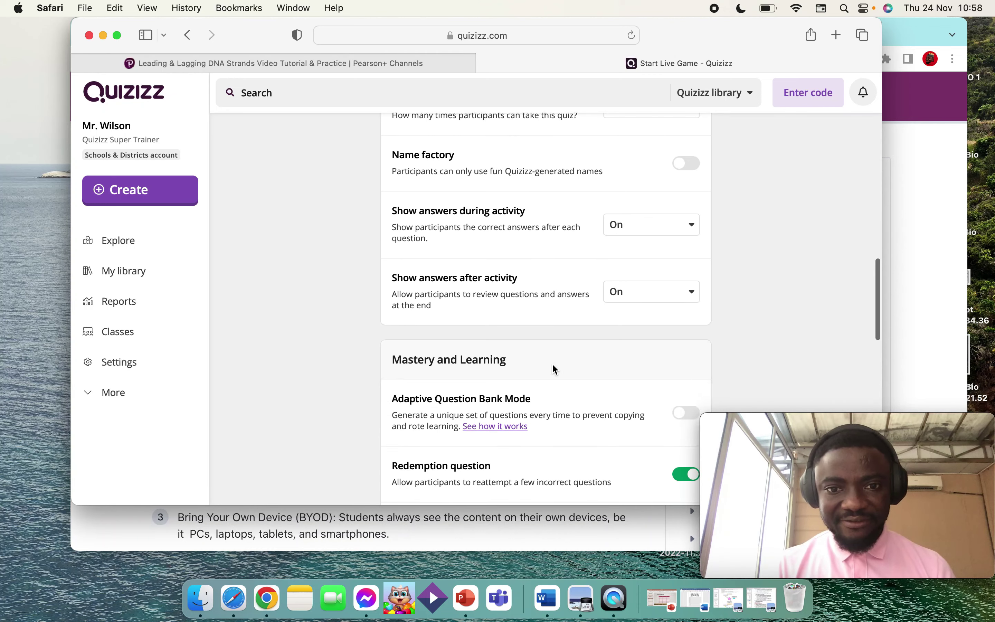
scroll(553, 369, "down", 4)
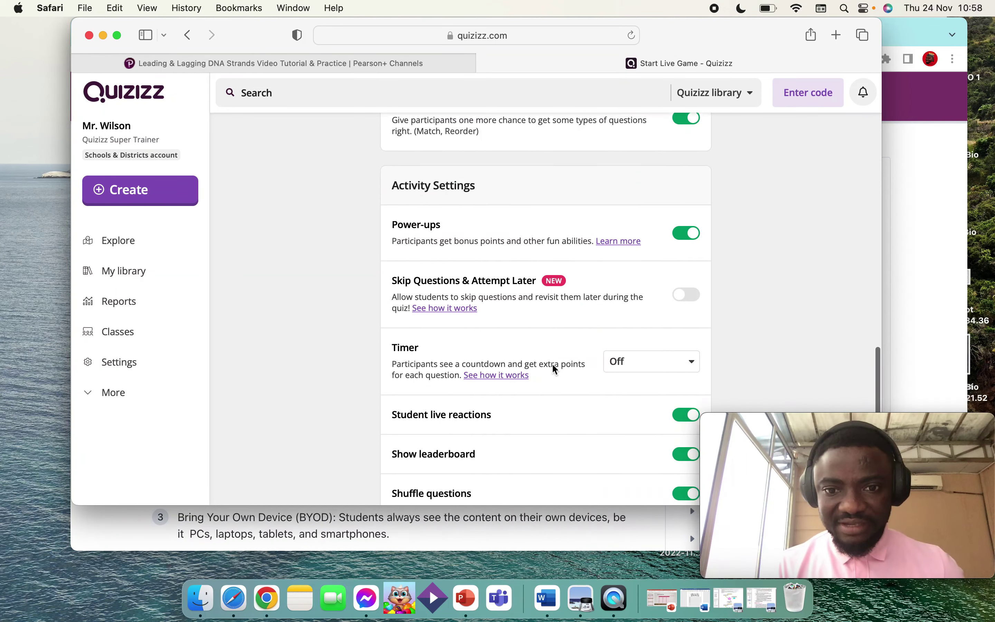
scroll(553, 369, "up", 1)
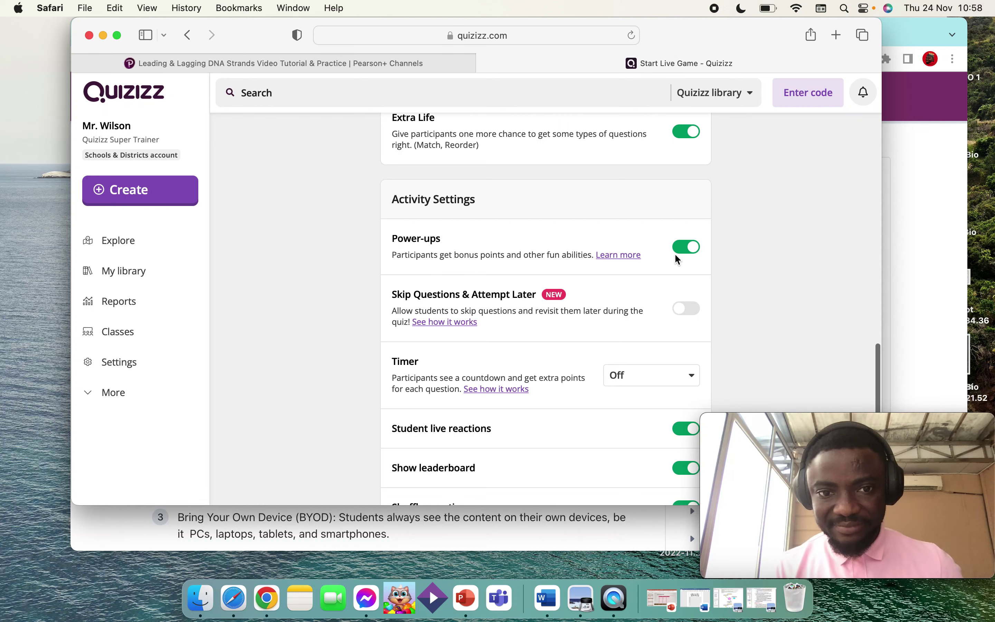
scroll(622, 320, "down", 3)
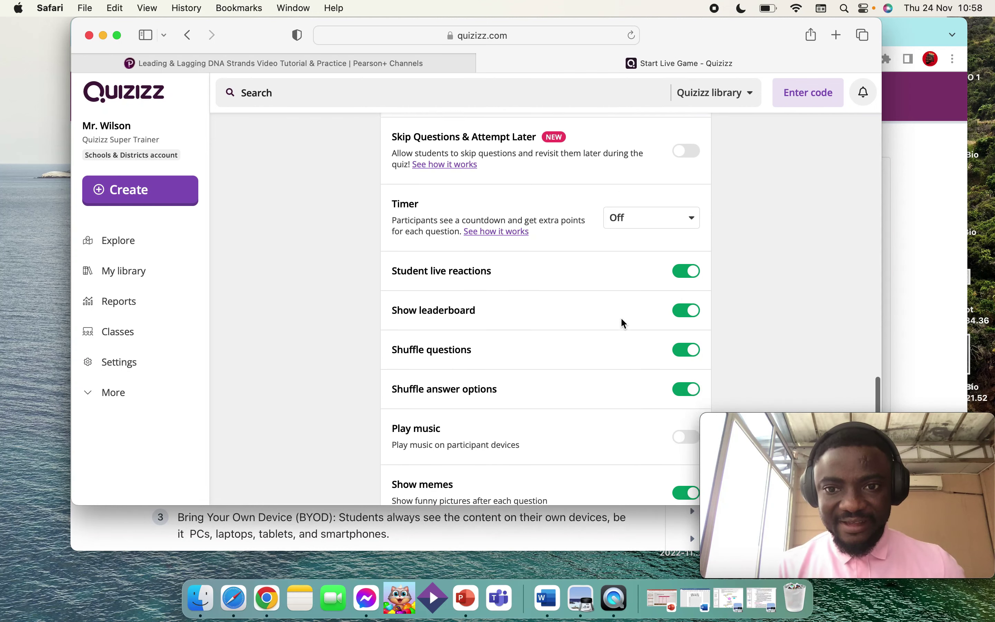
scroll(621, 319, "down", 2)
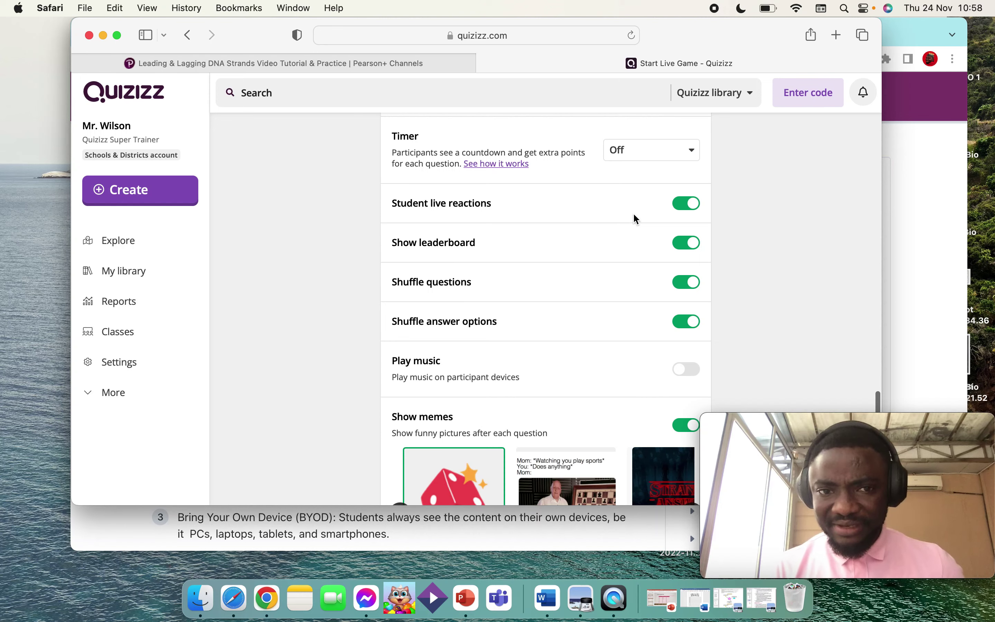
scroll(637, 215, "down", 2)
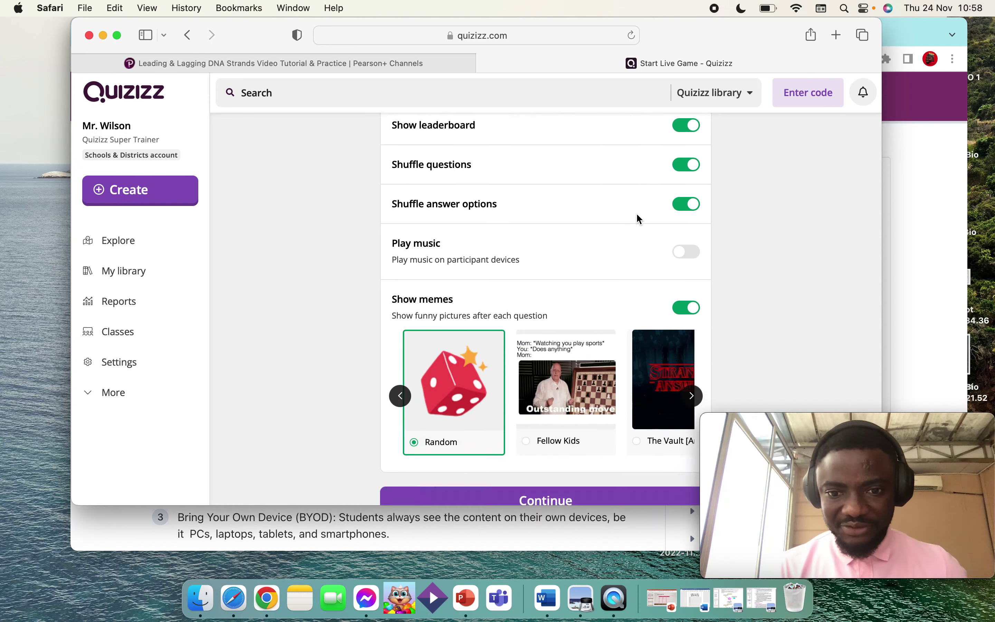
scroll(636, 214, "up", 10)
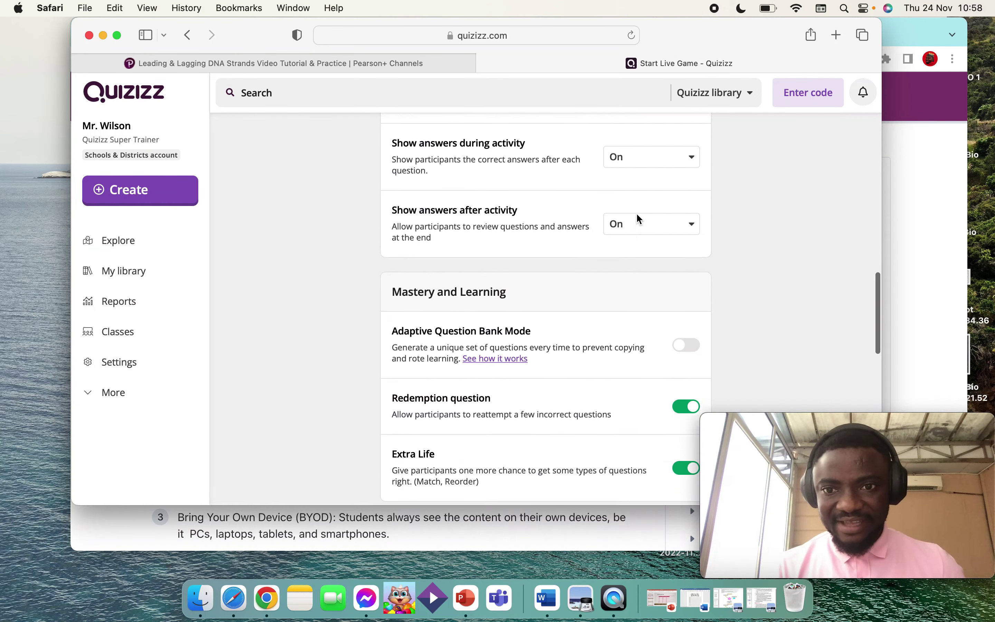
scroll(645, 321, "up", 5)
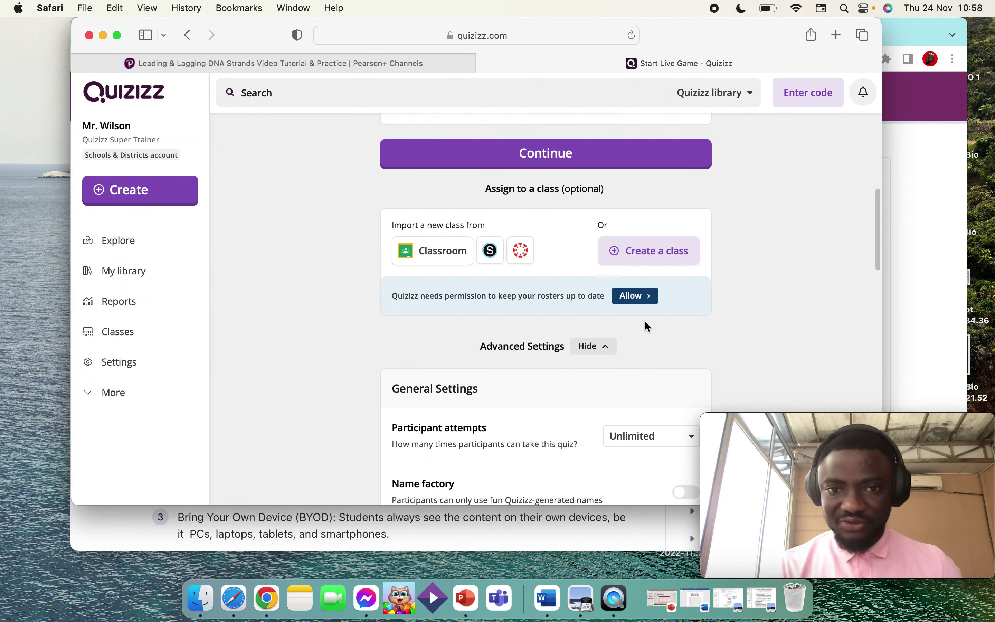
scroll(645, 321, "up", 2)
scroll(644, 320, "up", 3)
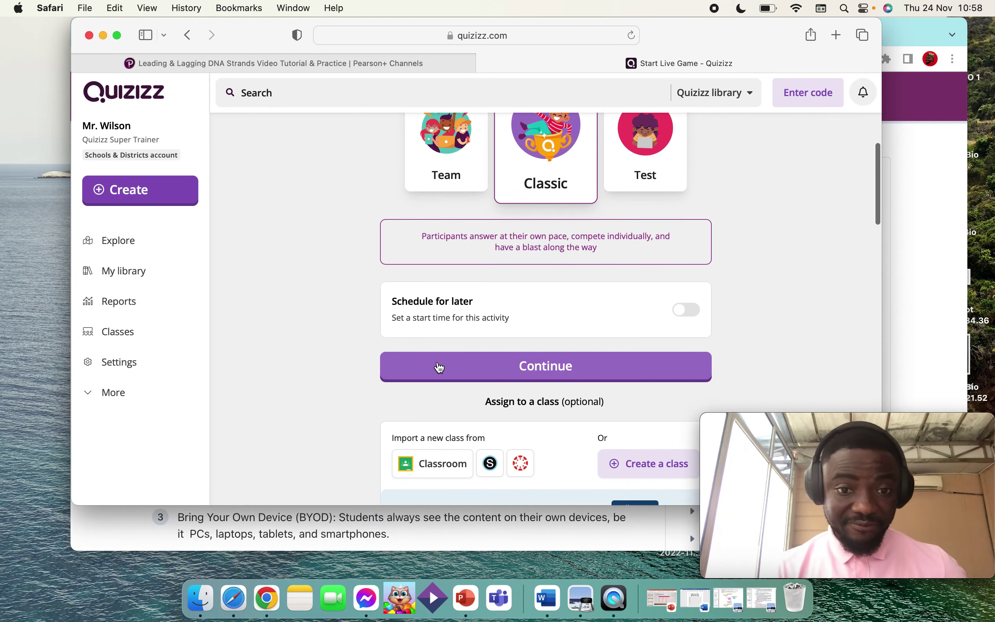
left_click(463, 367)
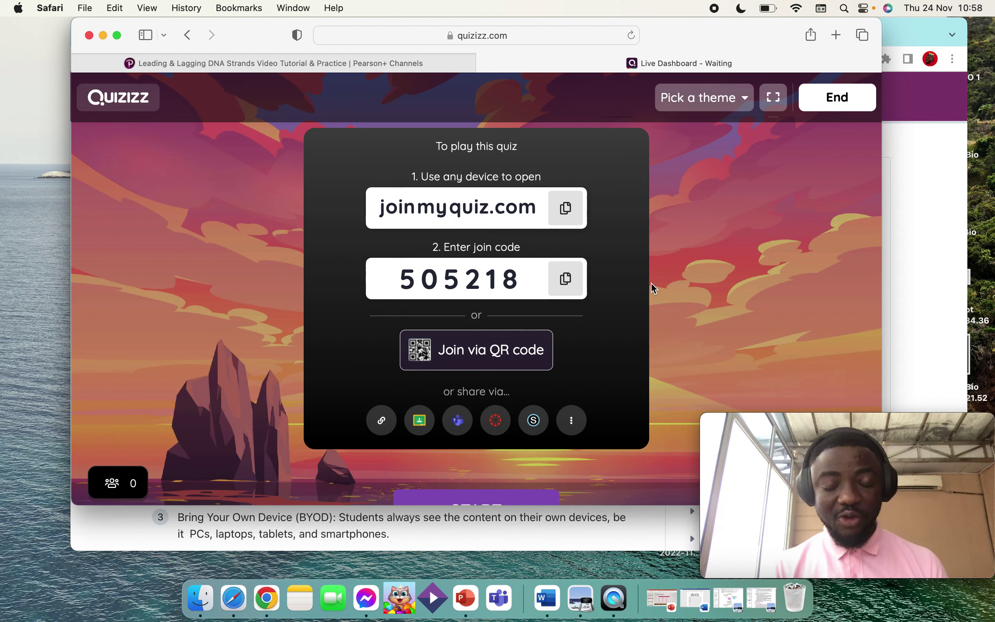
Step: Scroll the live game lobby showing joinmyquiz.com and the join code
scroll(654, 288, "down", 2)
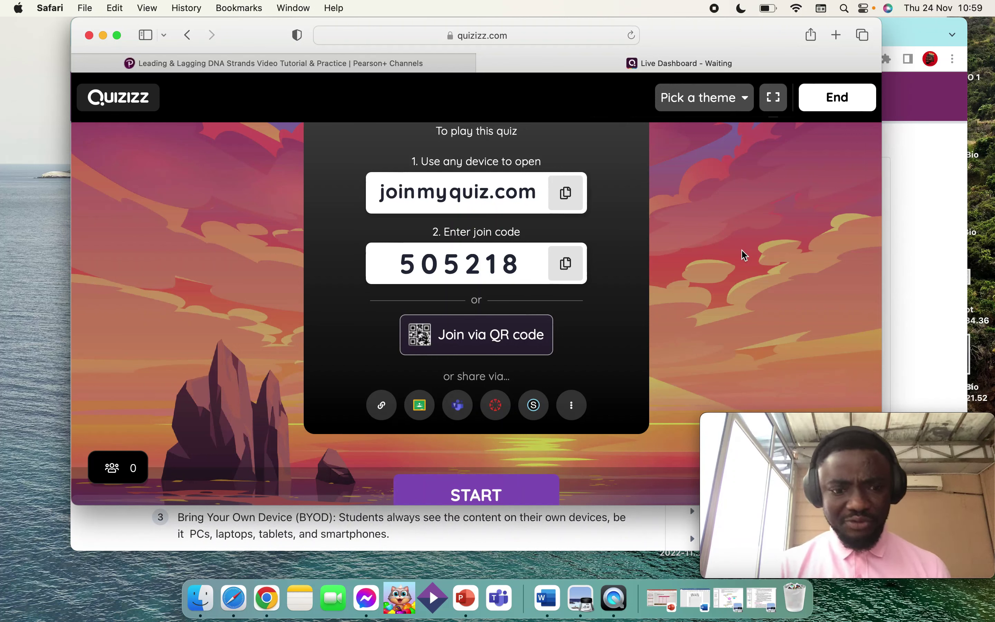
Step: Load joinmyquiz.com in a new Chrome tab to reach the student join page
left_click(266, 598)
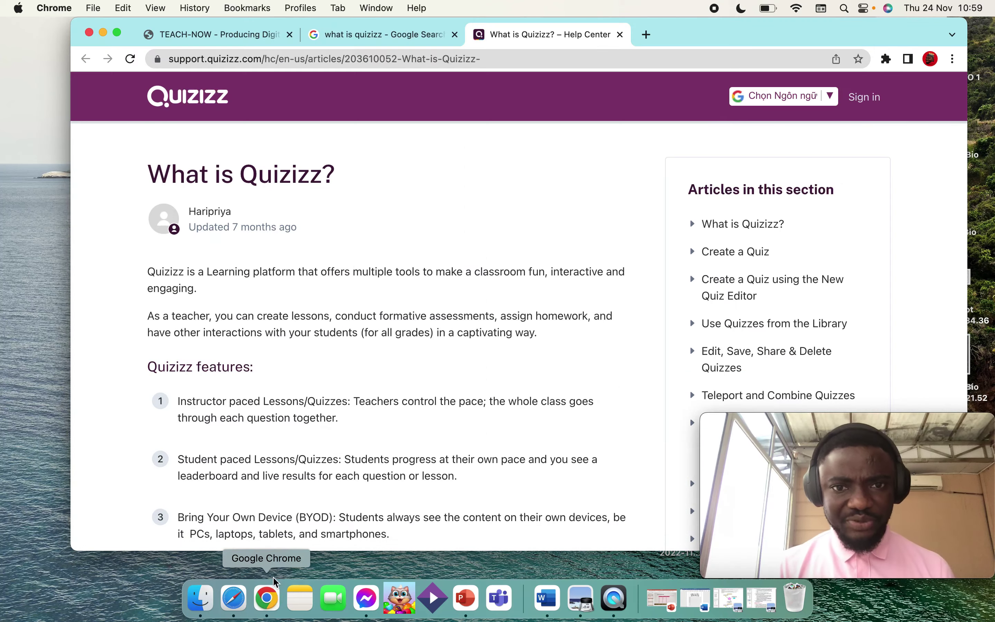
left_click(646, 35)
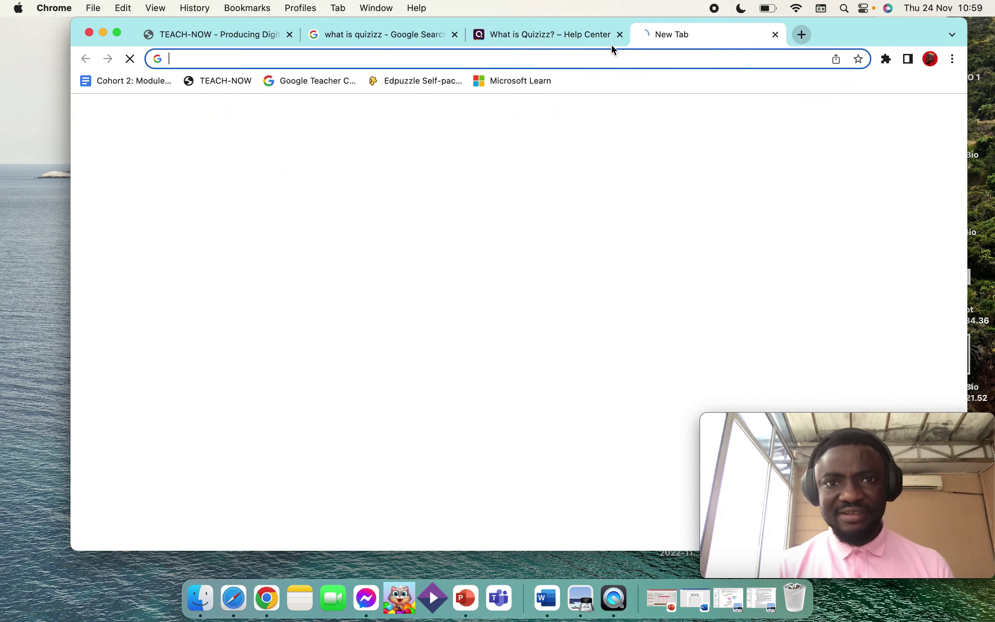
left_click(561, 56)
type("joinmyqi")
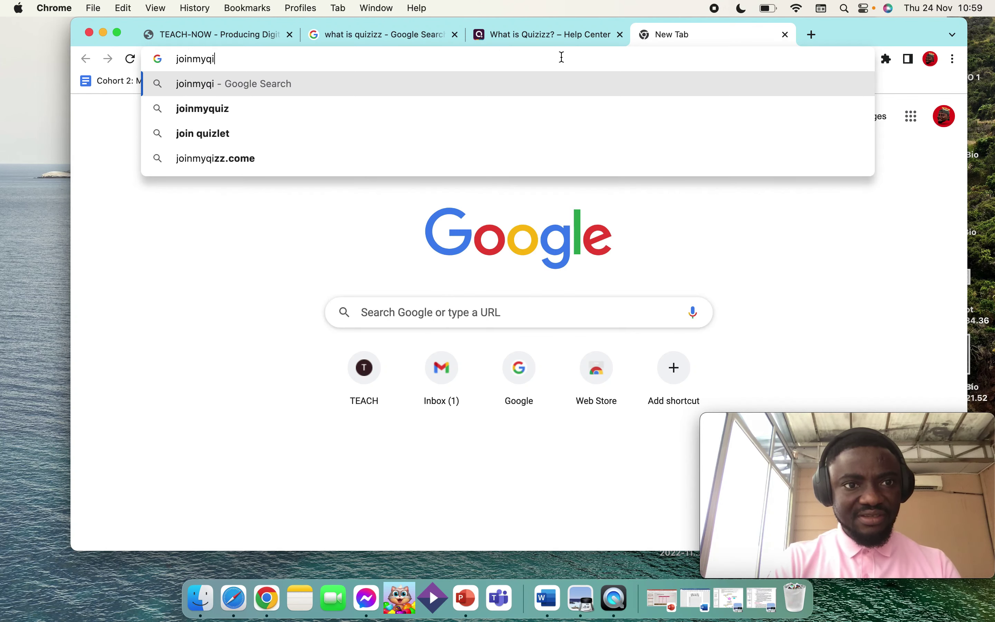
type("q")
key("BackSpace")
key("BackSpace")
type("u")
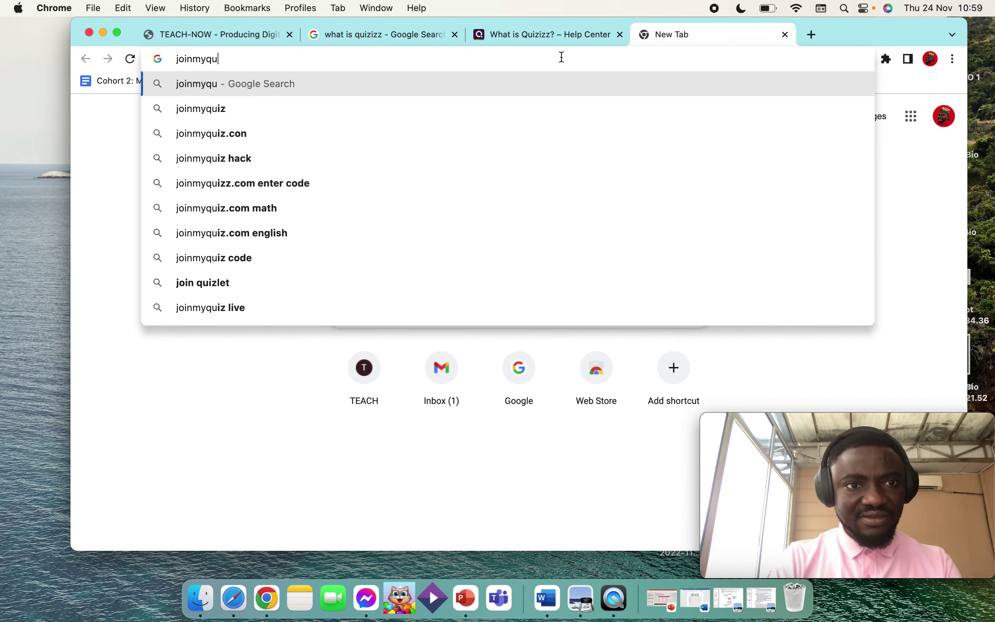
type("iz.com")
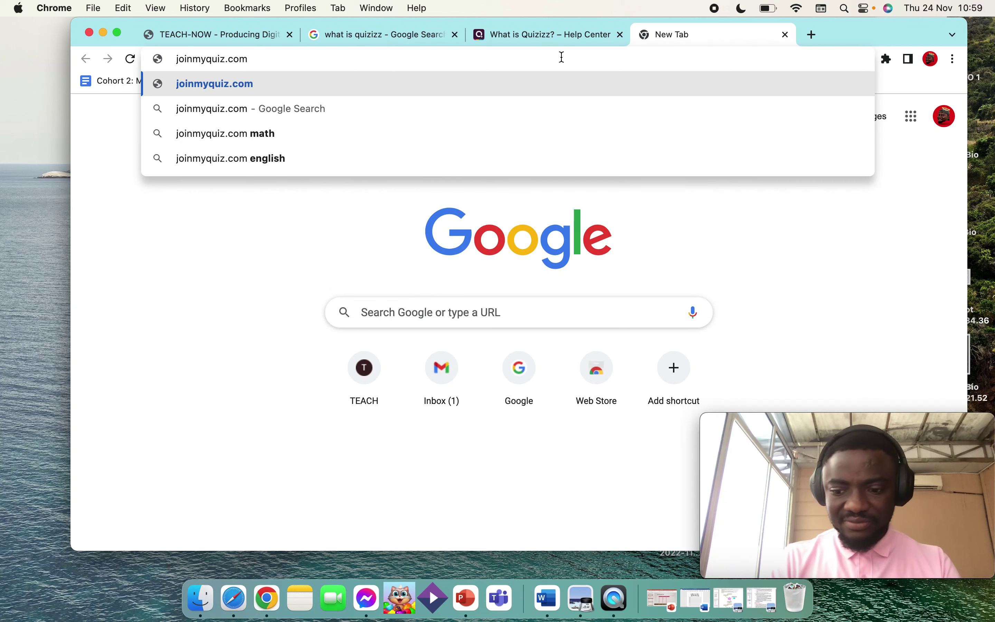
key("Return")
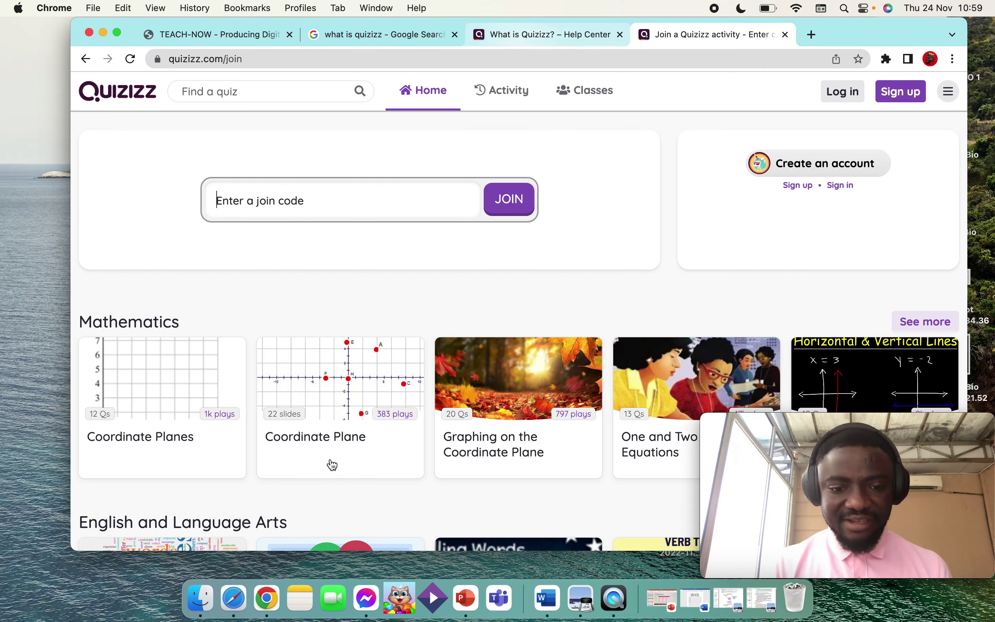
Step: Copy the host's join code into Chrome's join page, join, and enter a player name
left_click(234, 599)
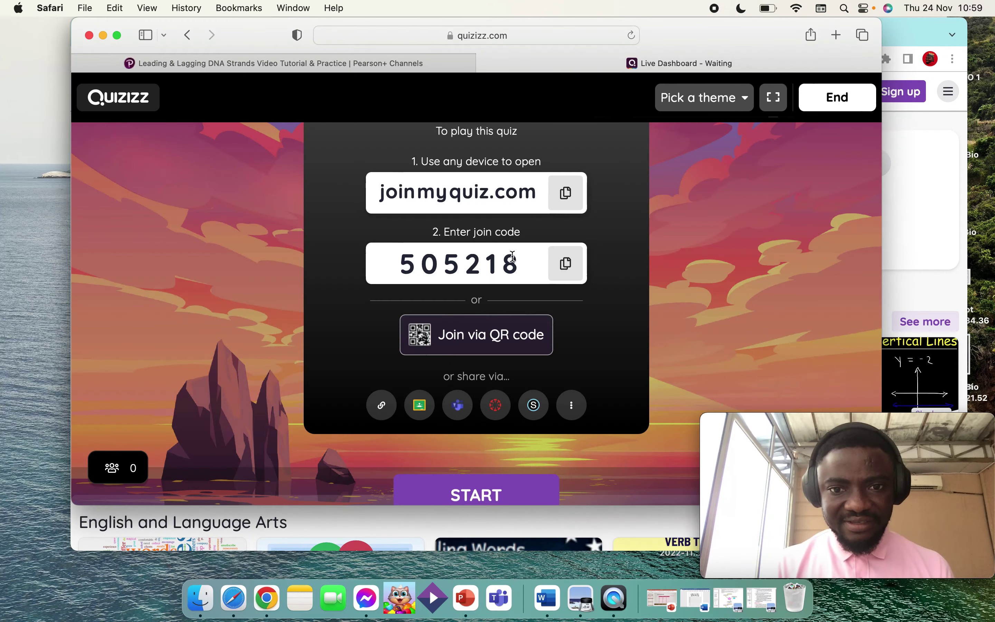
left_click_drag(523, 263, 398, 263)
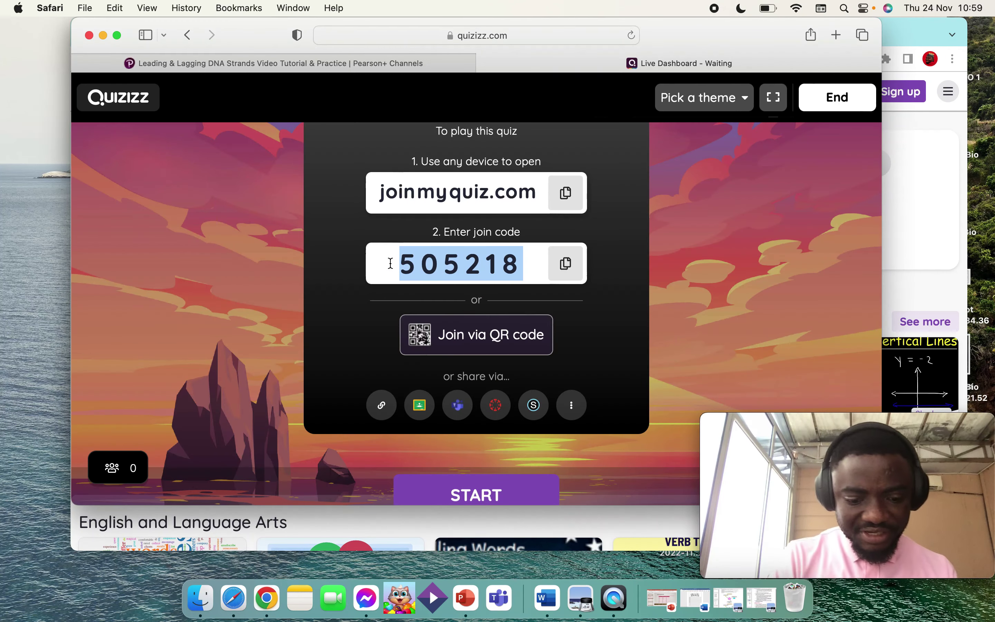
key("super+c")
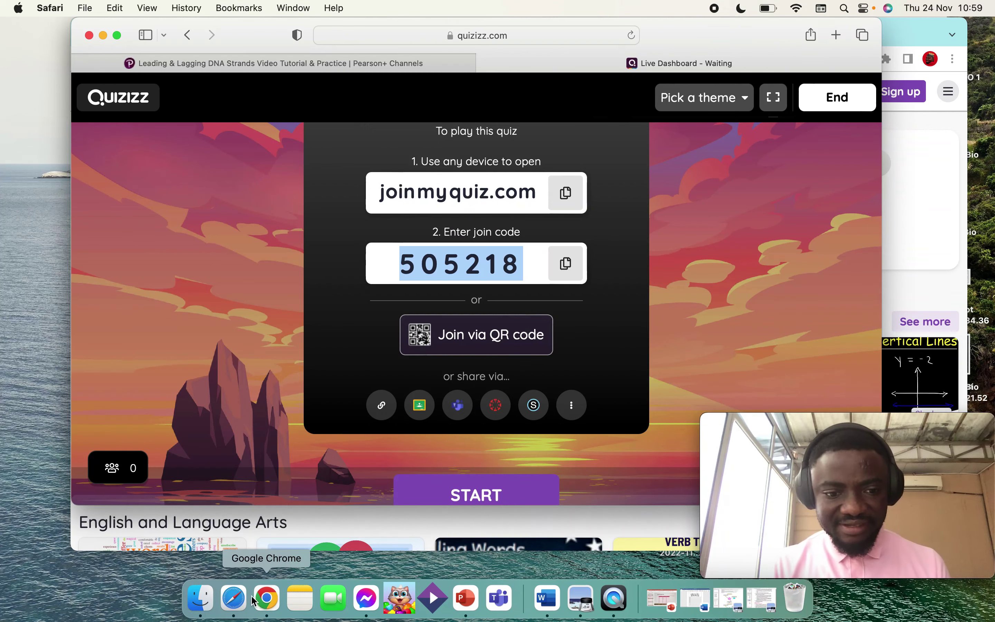
left_click(253, 601)
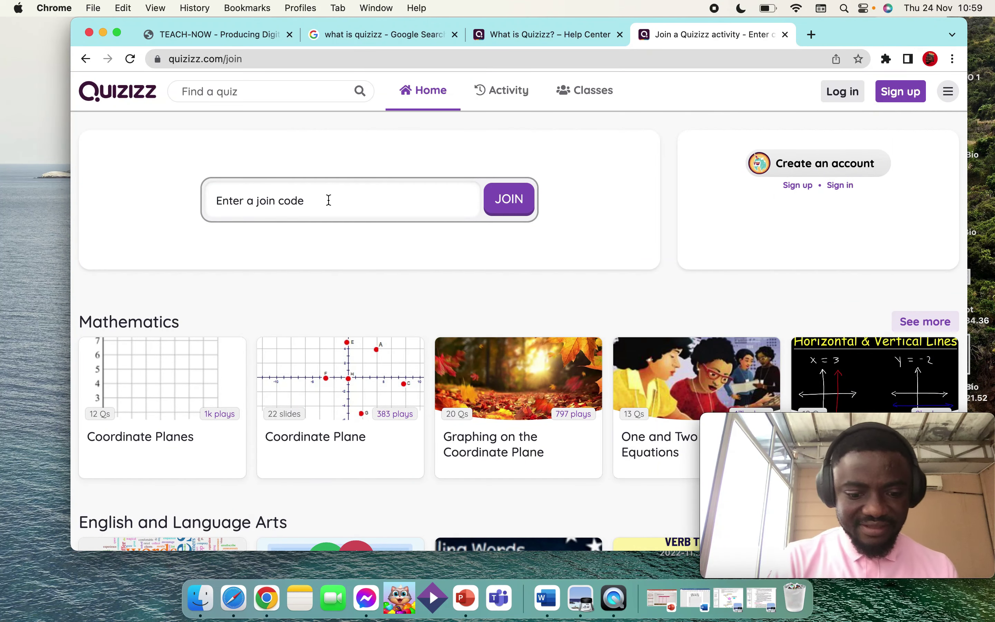
left_click(329, 201)
key("super+v")
left_click(503, 199)
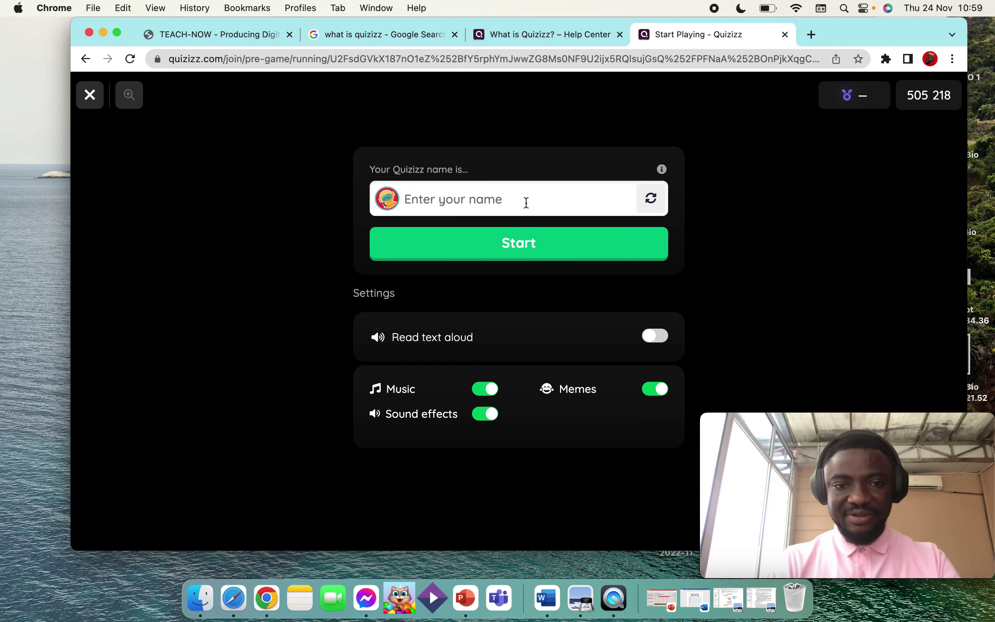
type("Davi")
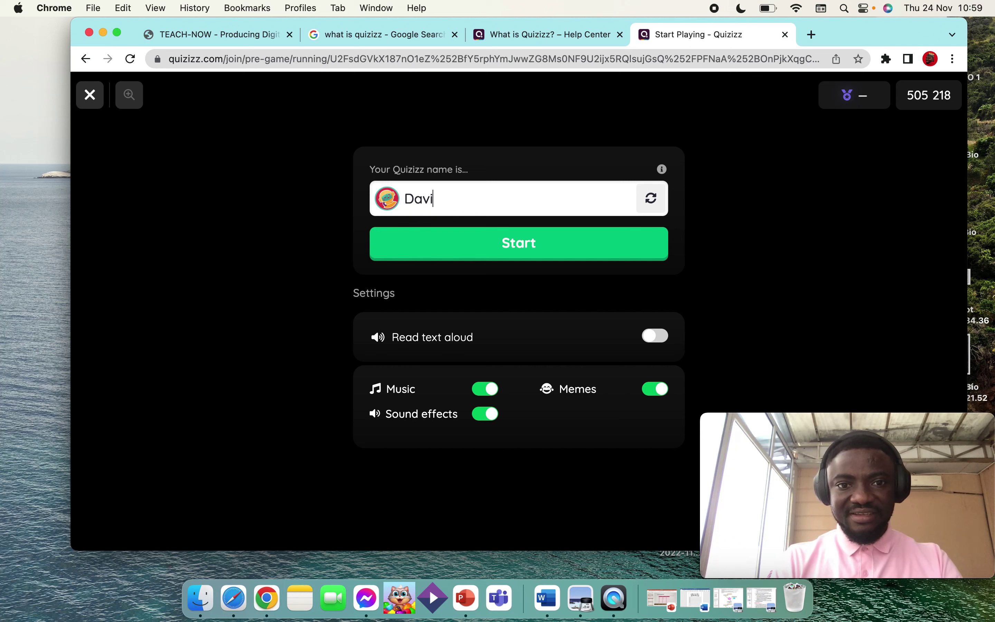
type("d RW")
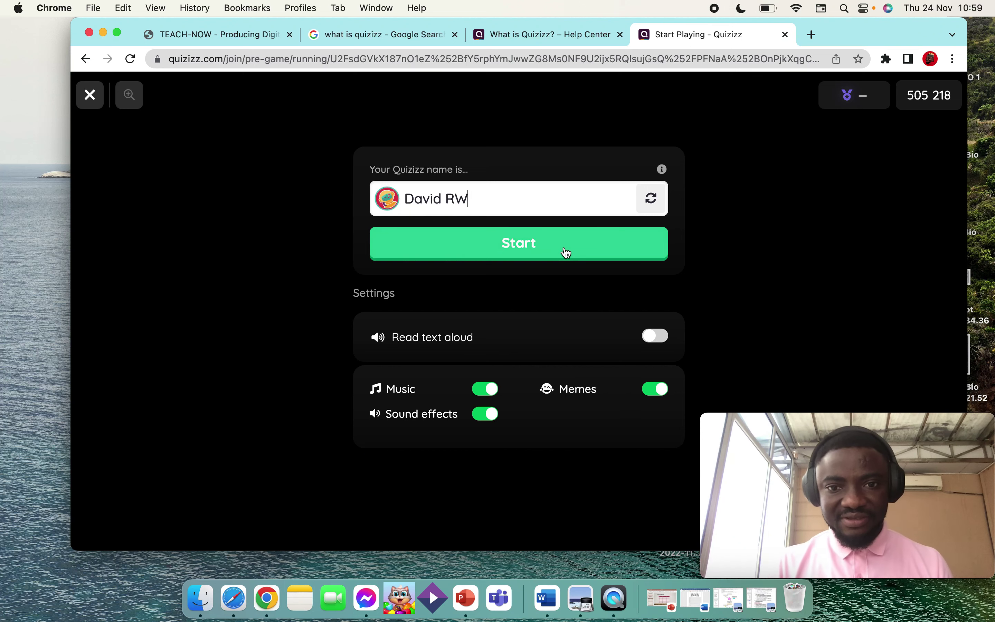
Step: Enter the lobby under that name and confirm the host shows one player
left_click(564, 251)
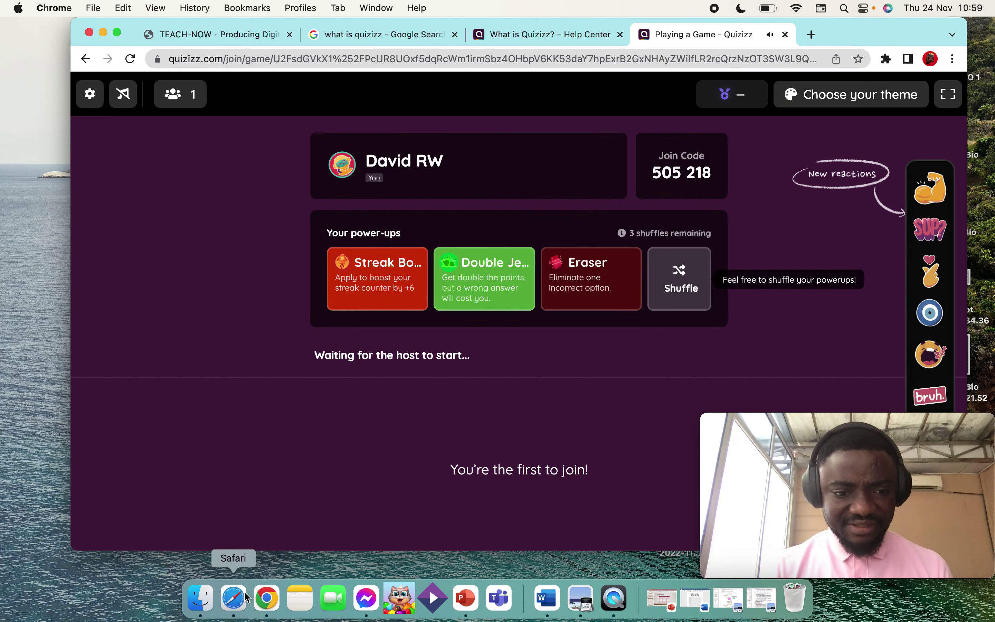
left_click(238, 601)
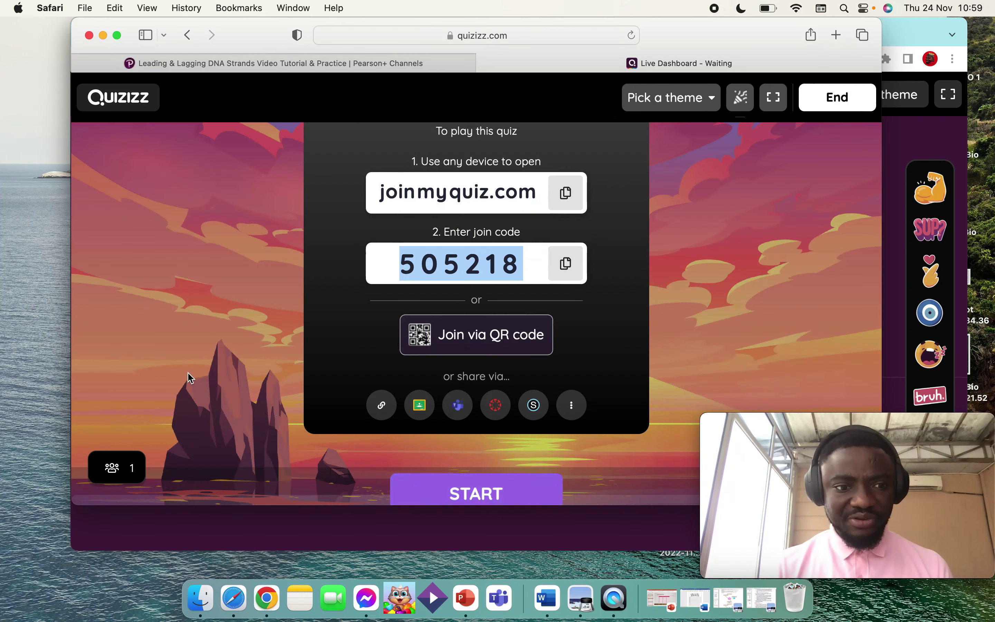
Step: Launch the live quiz for the single joined participant, then bring up the student's game
scroll(187, 372, "down", 3)
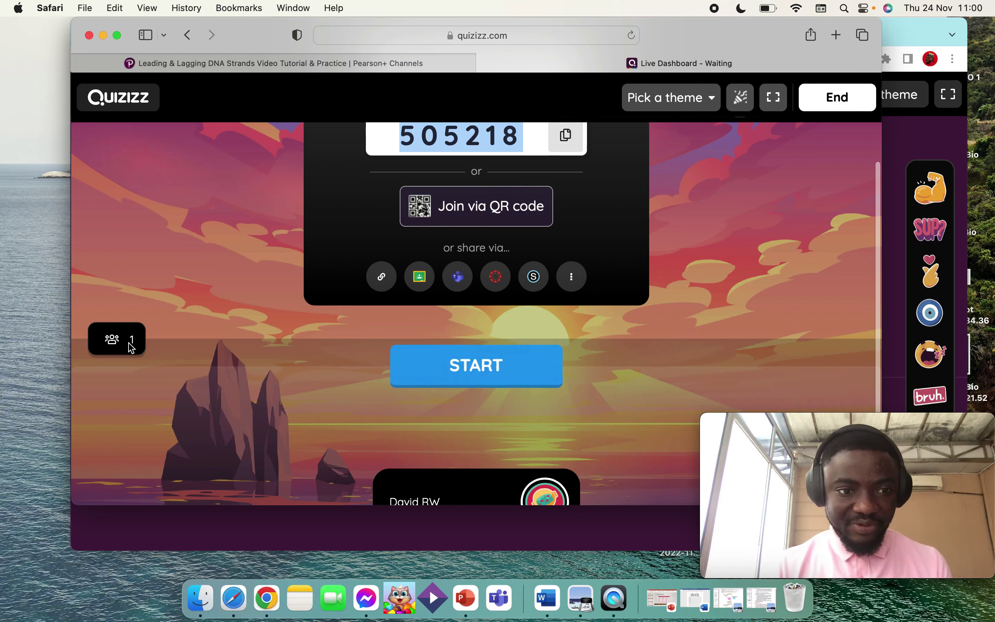
scroll(204, 359, "up", 1)
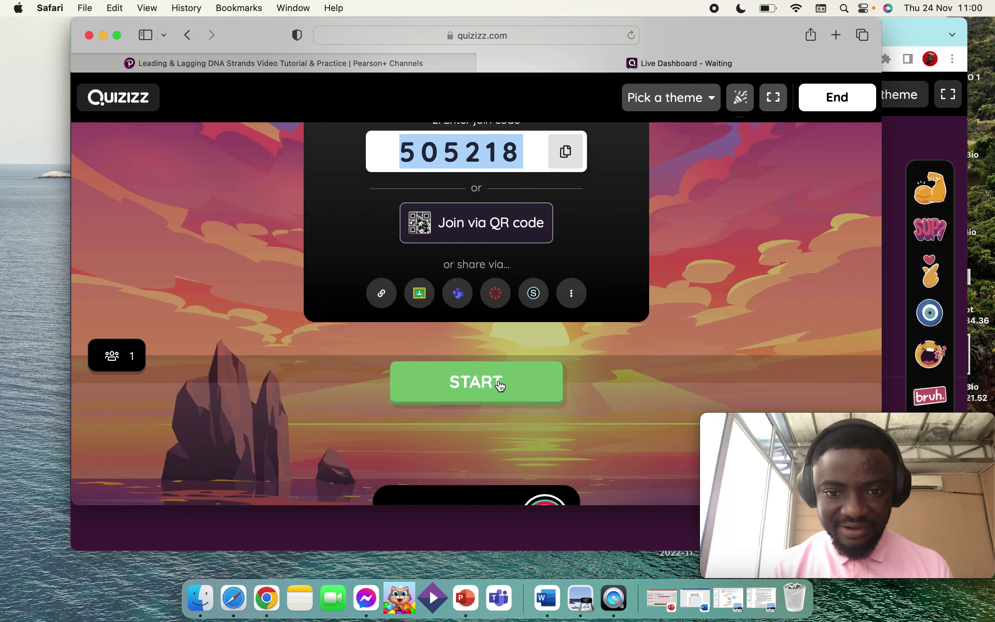
left_click(553, 386)
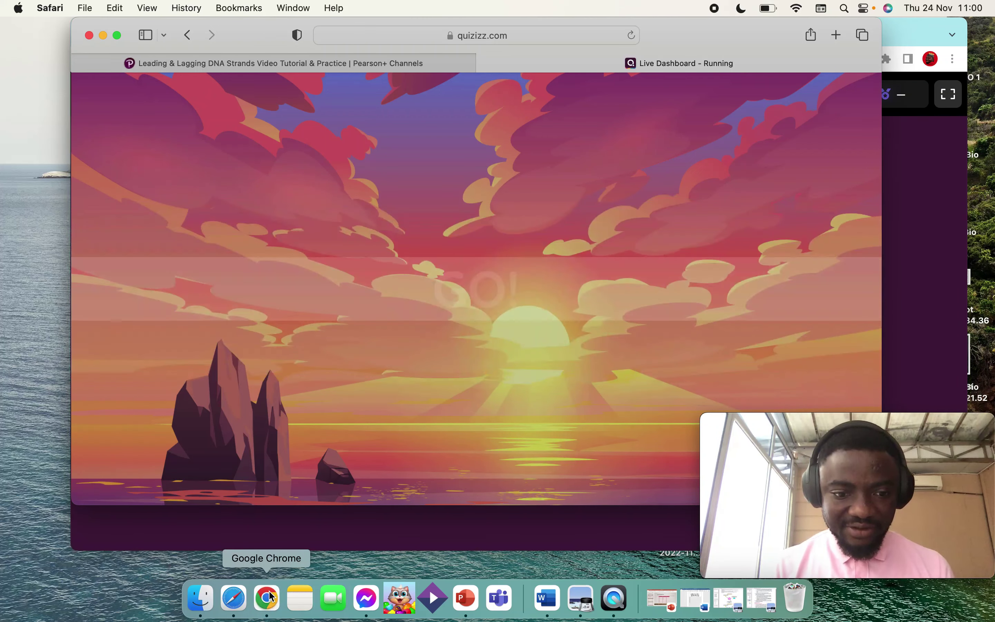
left_click(267, 597)
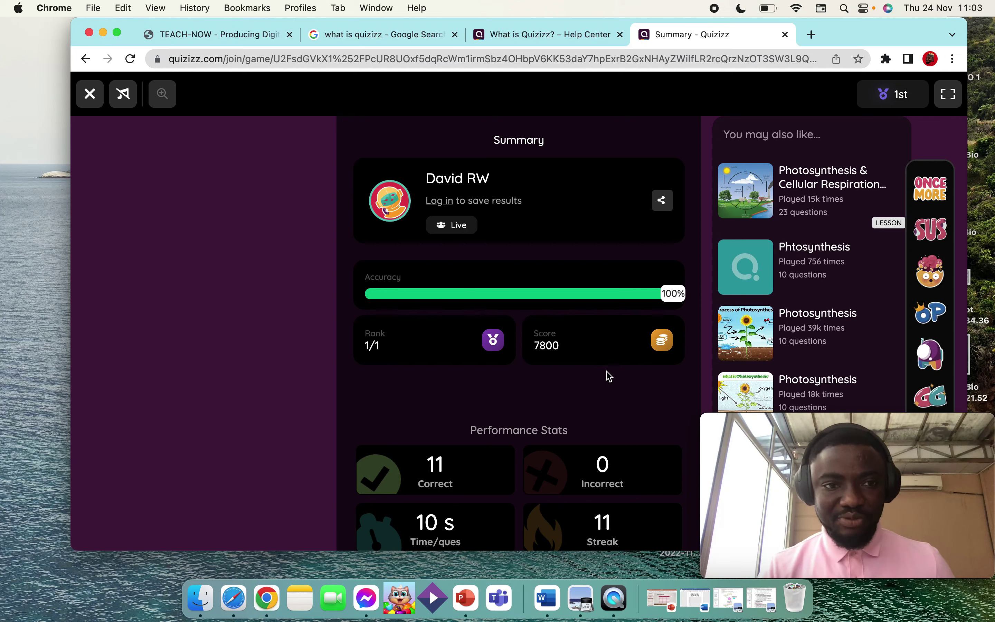
Step: Go back to the host dashboard showing the participant at 7800 points with 100% accuracy
left_click(239, 605)
scroll(657, 408, "down", 5)
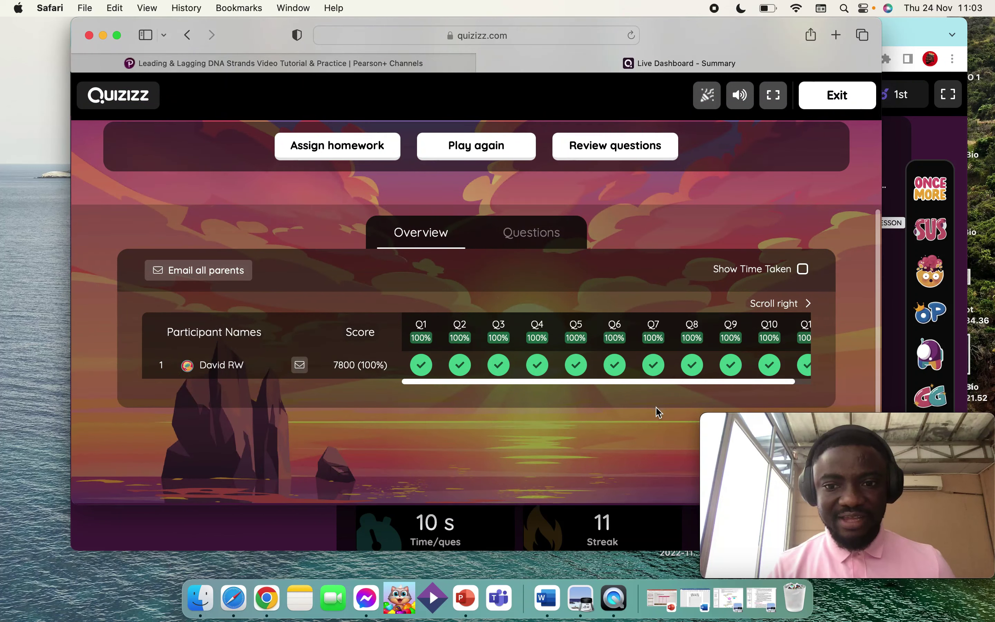
scroll(556, 367, "right", 2)
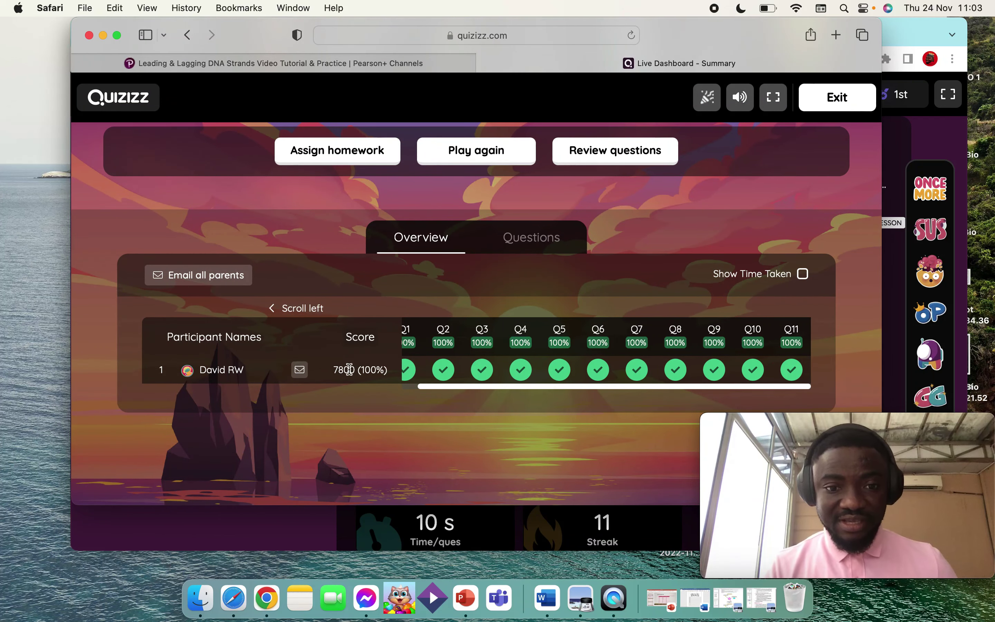
scroll(497, 352, "left", 2)
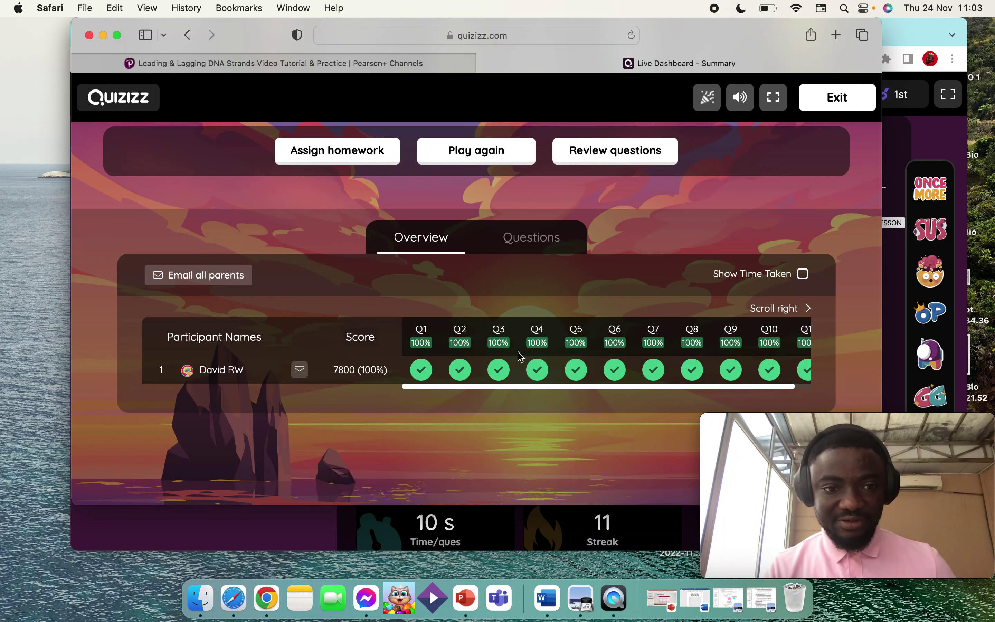
scroll(561, 358, "right", 2)
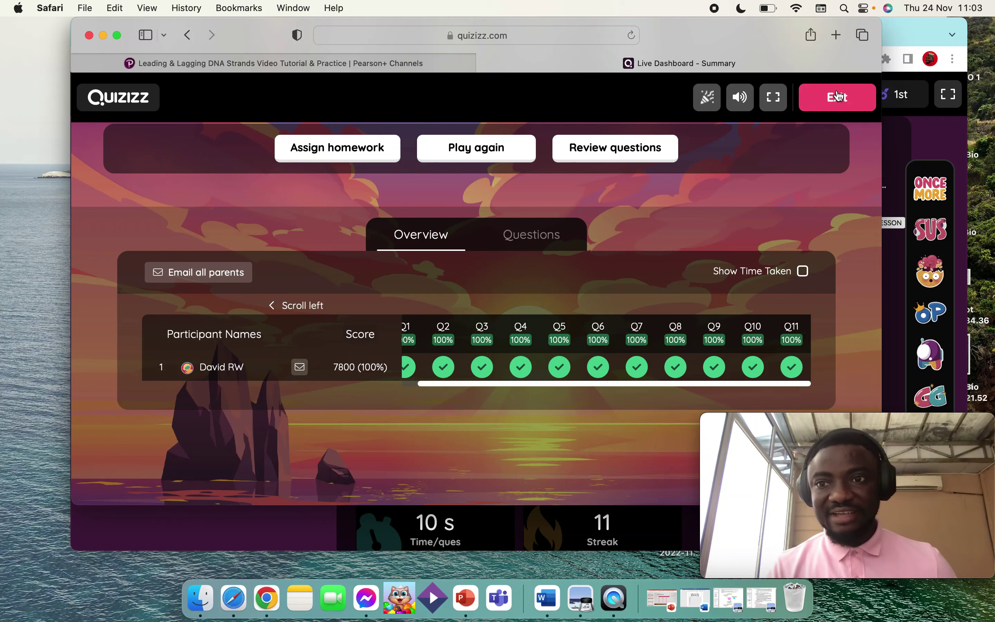
left_click(837, 97)
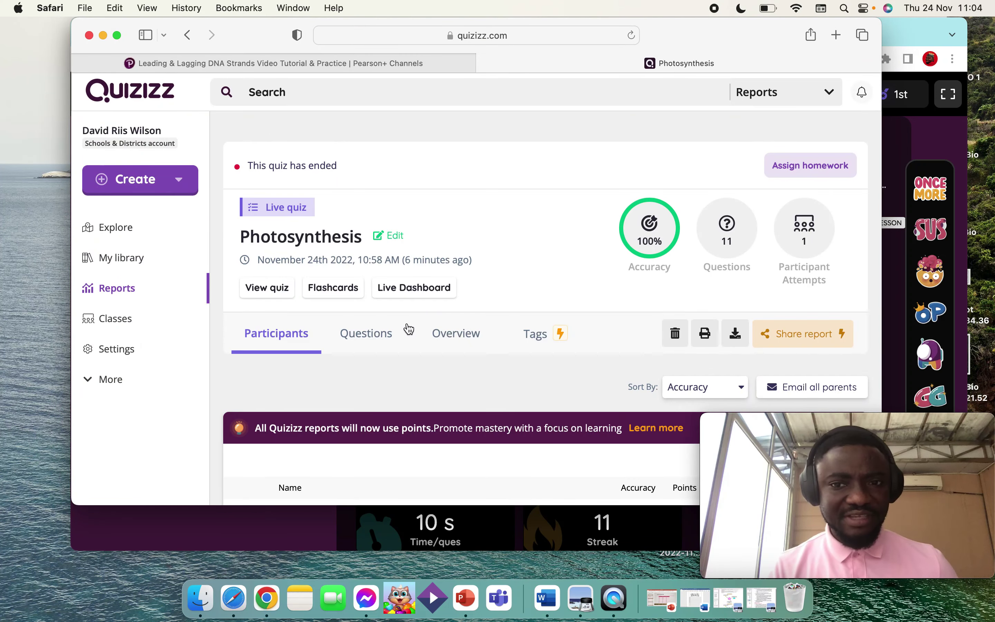
Step: Open My Reports to find the new Photosynthesis session listed at the top
left_click(111, 293)
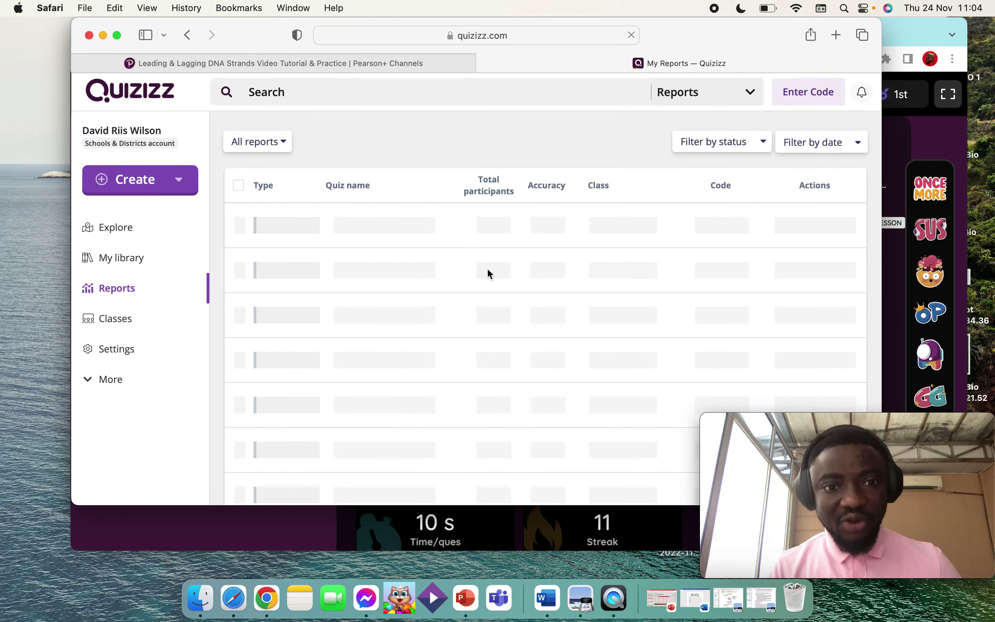